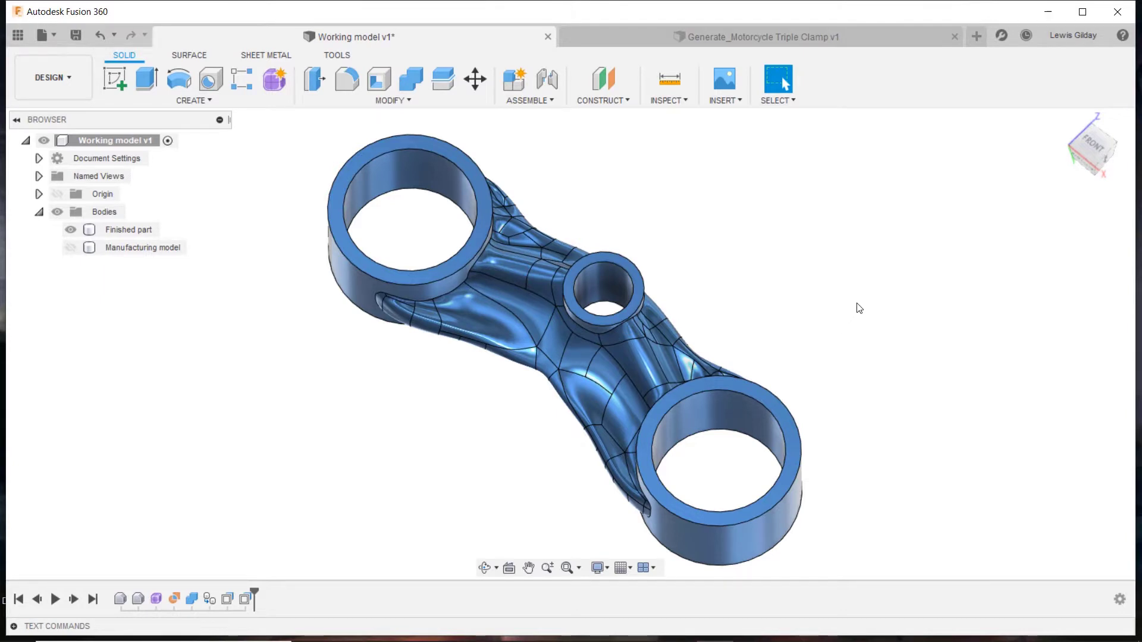
- Select the Manufacturing model row under Bodies in the Browser
{"action": "left_click", "coordinate": [72, 249]}
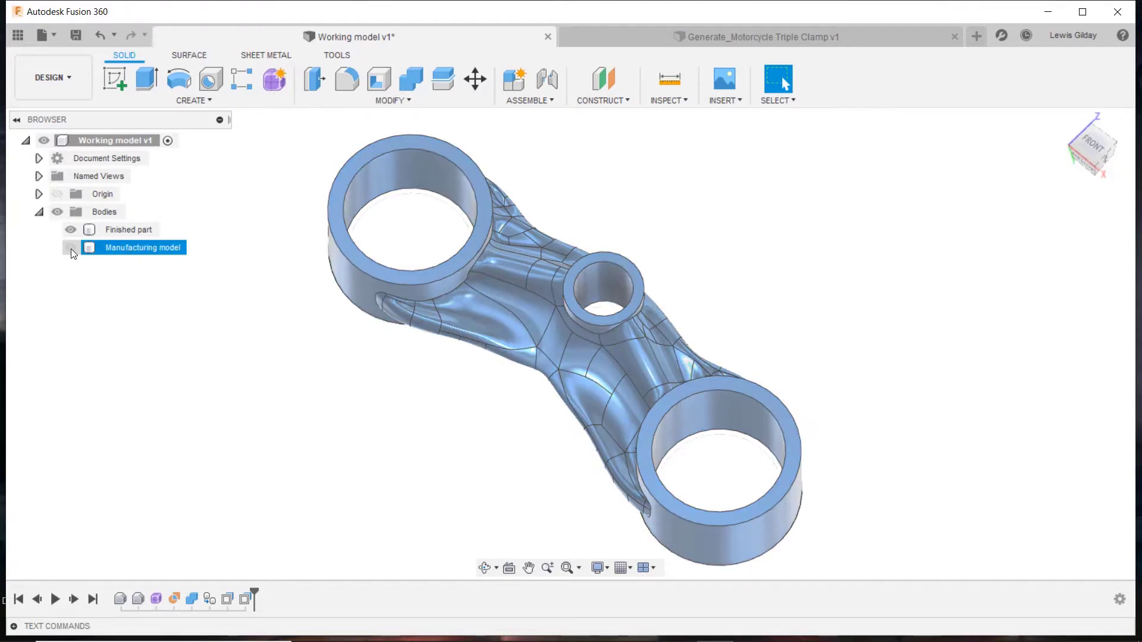
- Make the Manufacturing model body visible, cancelling a Press Pull started on the left ring's top face
{"action": "left_click", "coordinate": [71, 248]}
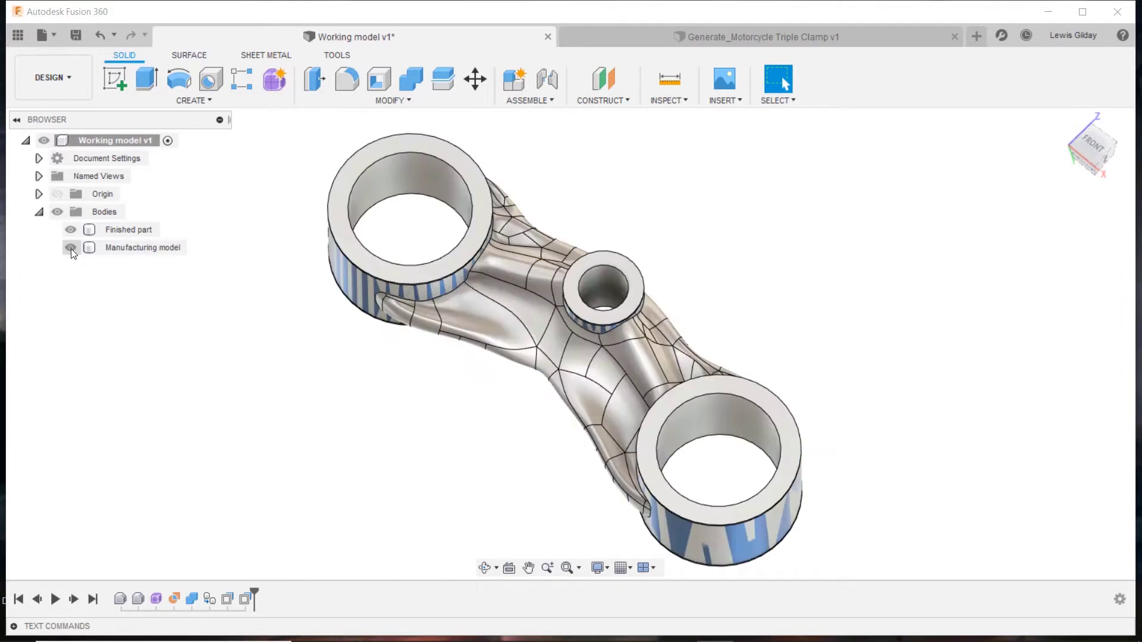
{"action": "left_click", "coordinate": [396, 167]}
{"action": "right_click", "coordinate": [396, 167]}
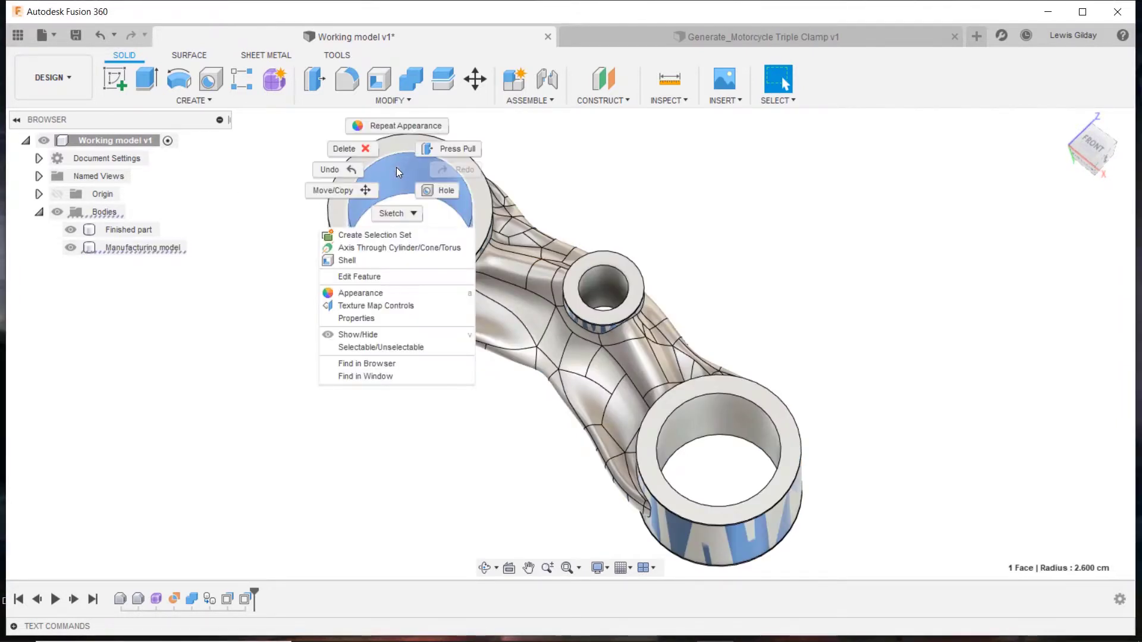
{"action": "left_click", "coordinate": [451, 149]}
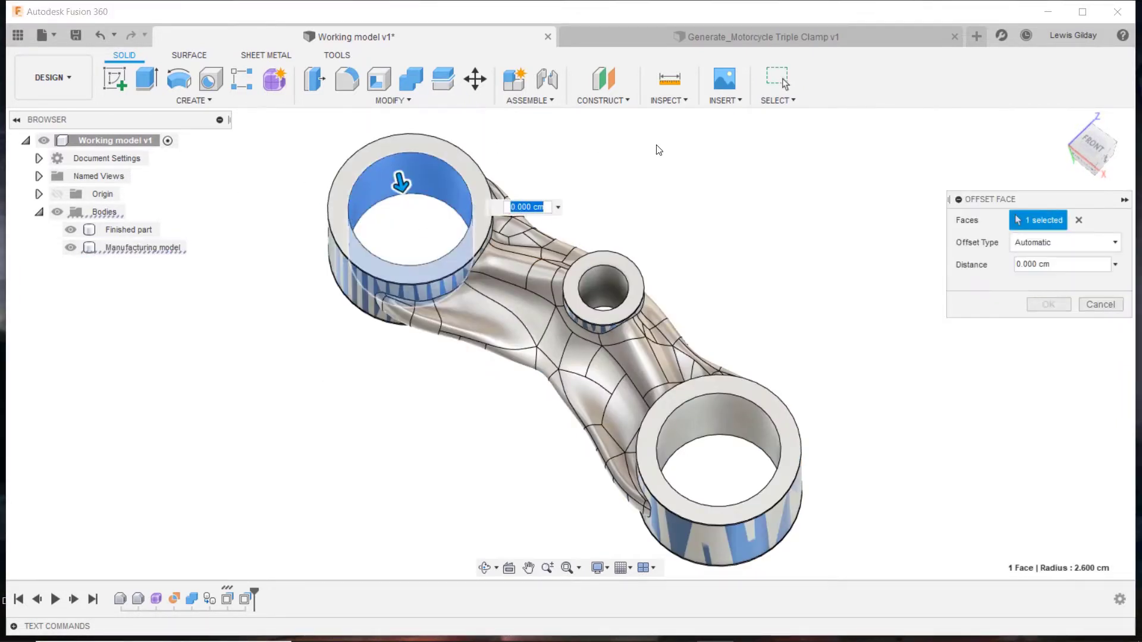
{"action": "left_click", "coordinate": [1117, 306]}
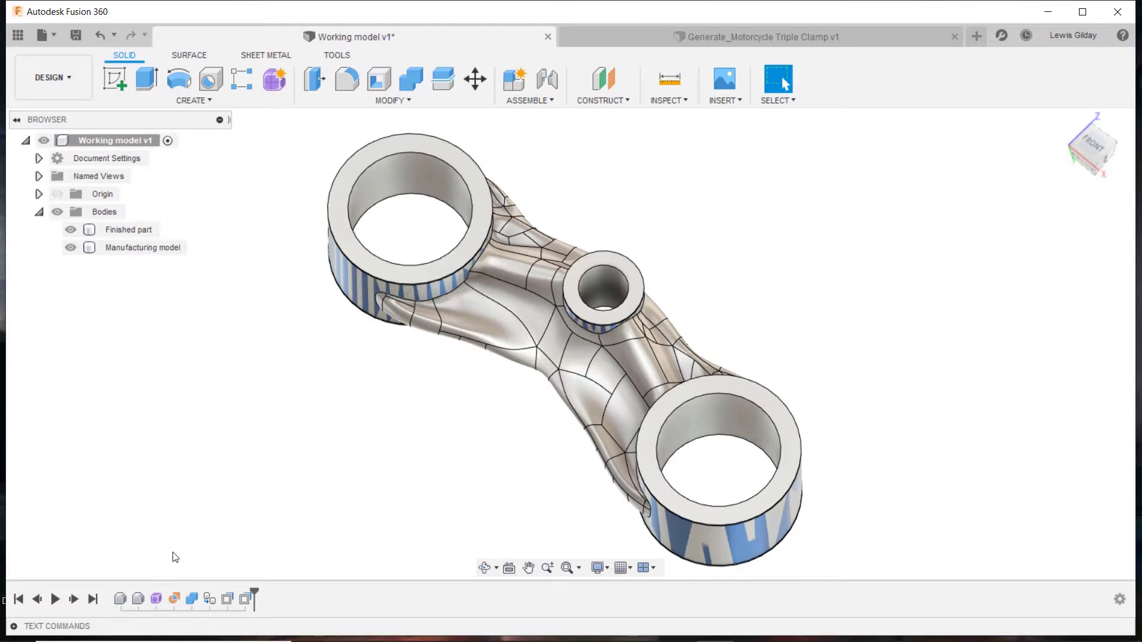
- View the clamp from underneath, hide the Finished part body, and show the TOOLS tab
{"action": "left_click", "coordinate": [1082, 176]}
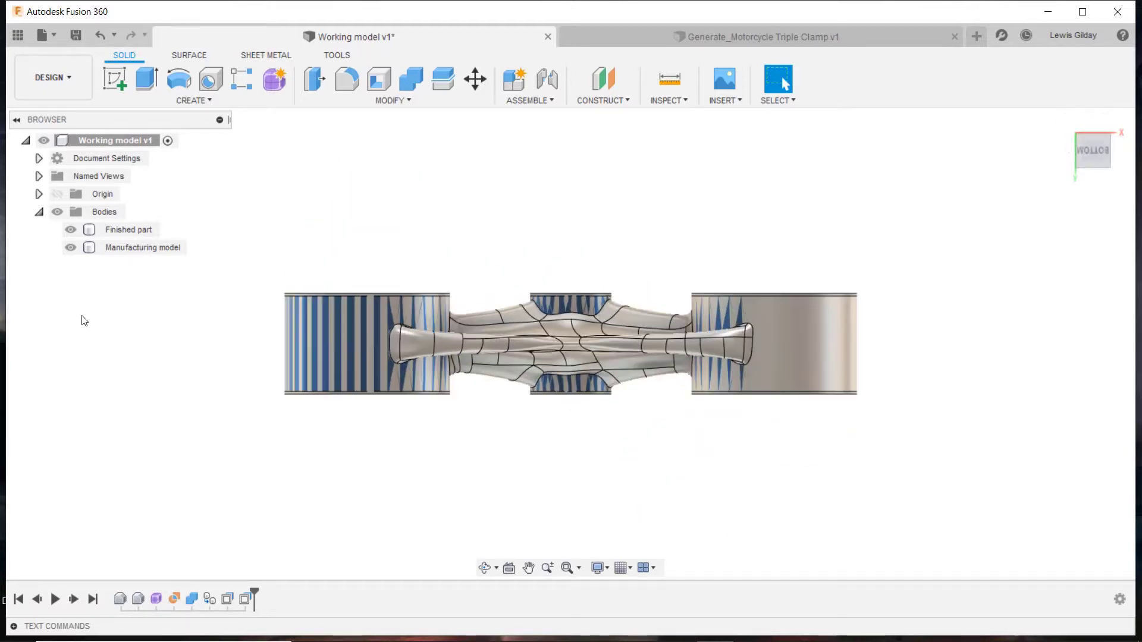
{"action": "left_click", "coordinate": [70, 229]}
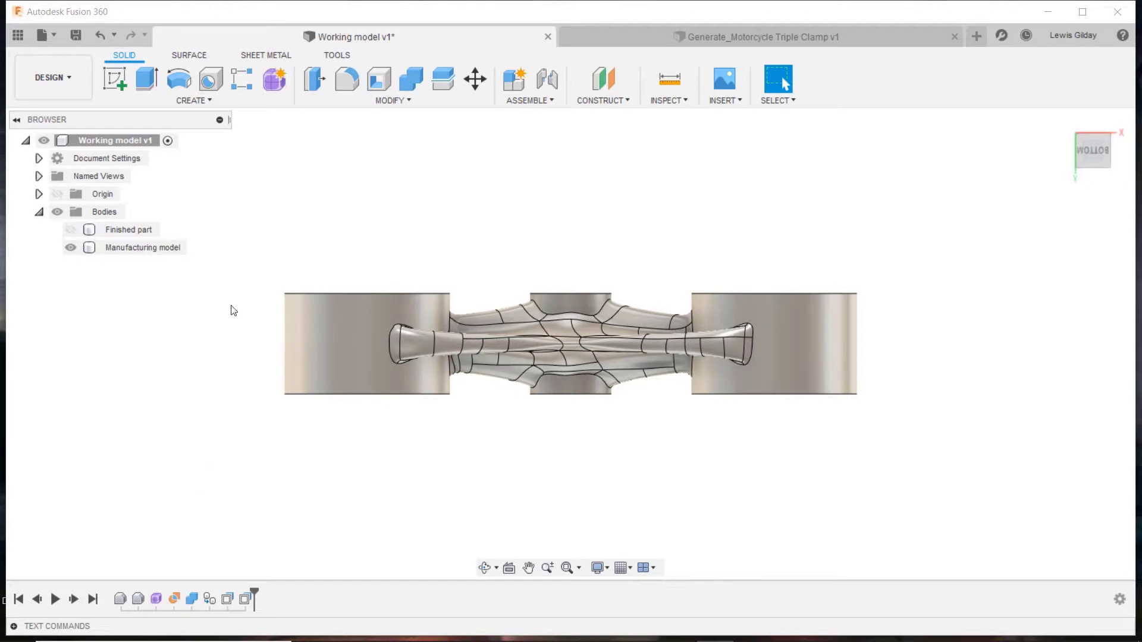
{"action": "left_click", "coordinate": [339, 53]}
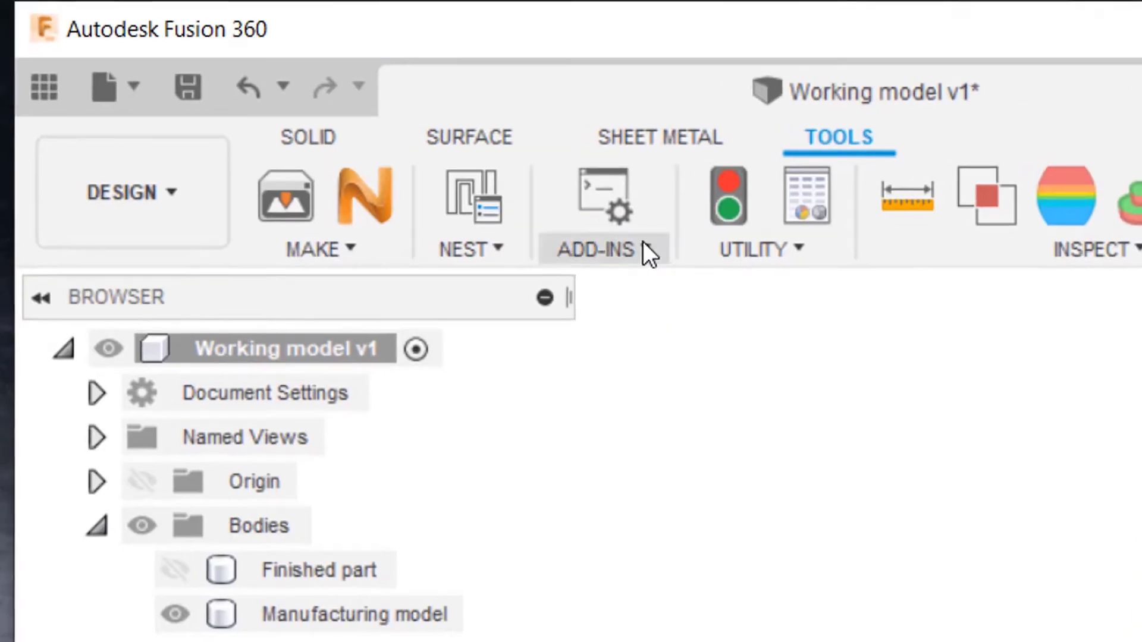
- Search the Fusion 360 App Store for 'Netfabb' from the ADD-INS menu
{"action": "left_click", "coordinate": [260, 100]}
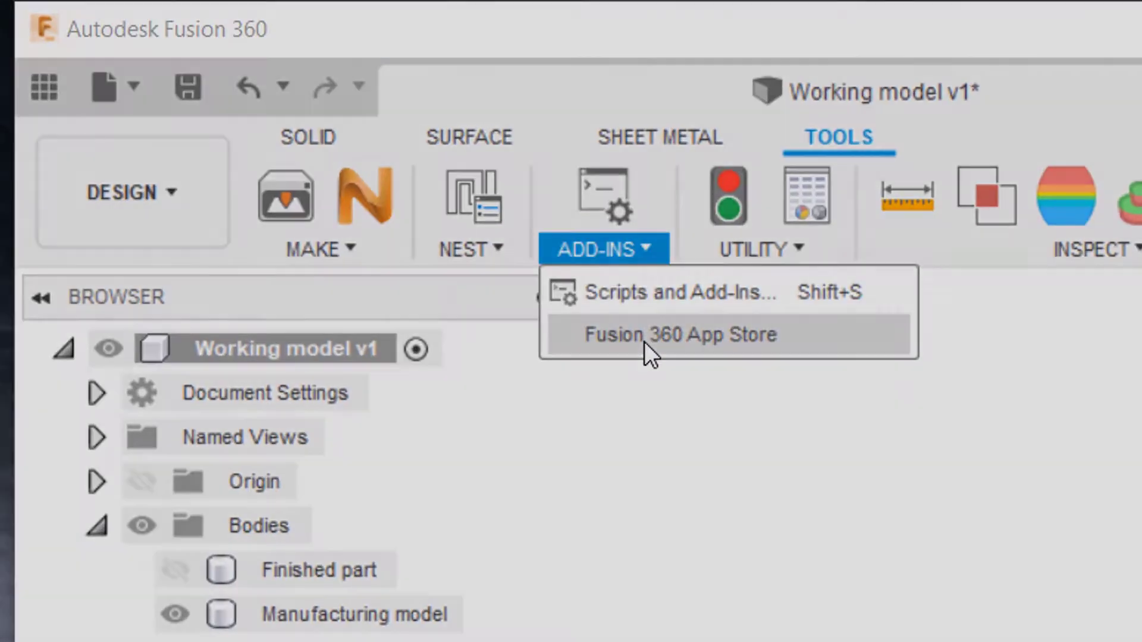
{"action": "left_click", "coordinate": [645, 342]}
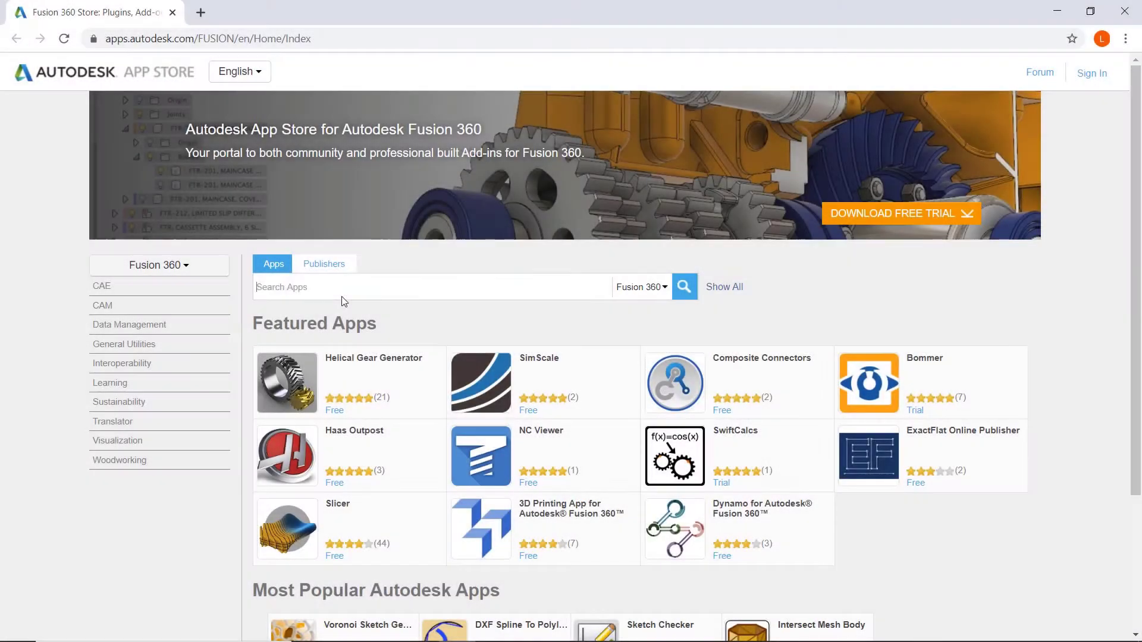
{"action": "left_click", "coordinate": [341, 296]}
{"action": "type", "text": "Netfabb"}
{"action": "key", "text": "Return"}
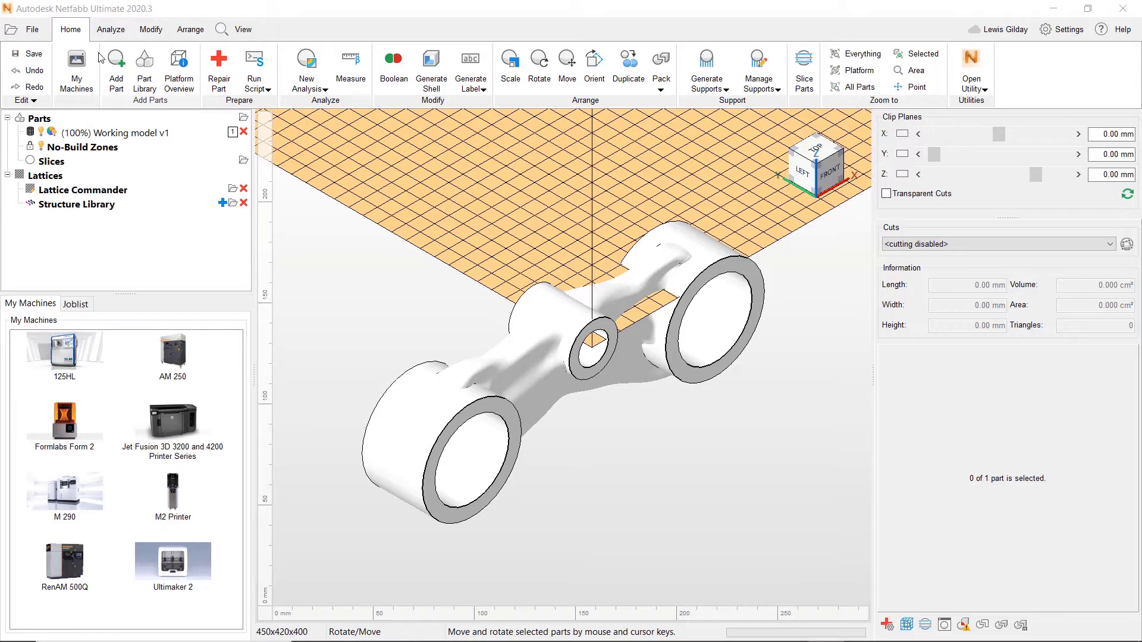
- In My Machines, pick the EOS M 280 from the expanded EOS list in Add Machine
{"action": "left_click", "coordinate": [99, 67]}
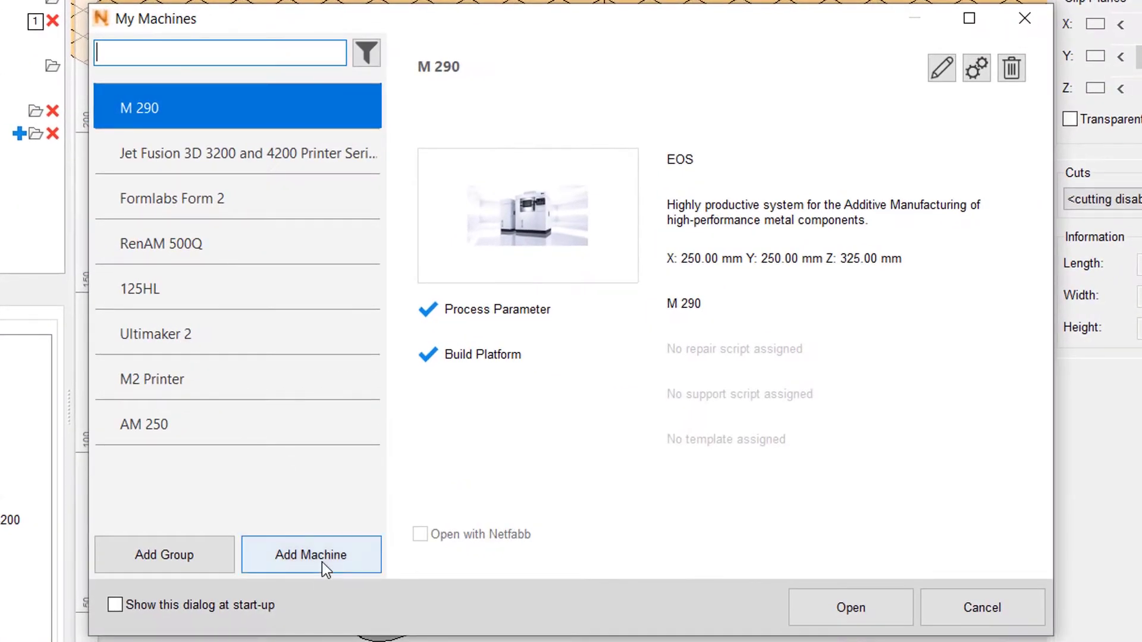
{"action": "left_click", "coordinate": [419, 470]}
{"action": "left_click", "coordinate": [329, 558]}
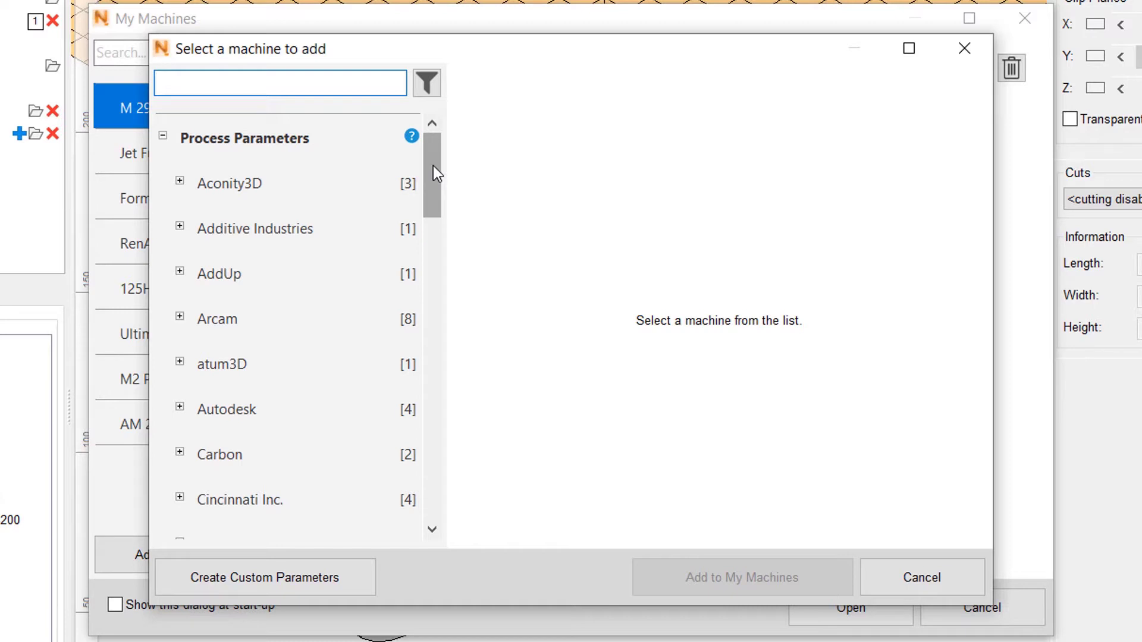
{"action": "left_click_drag", "start_coordinate": [433, 165], "coordinate": [508, 259]}
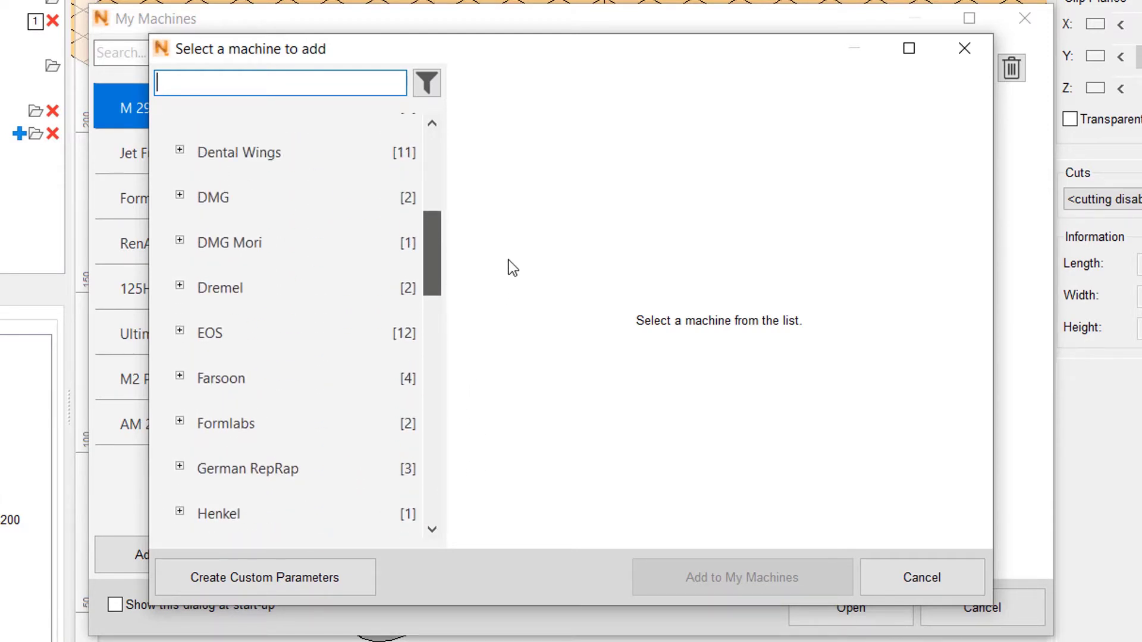
{"action": "left_click_drag", "start_coordinate": [509, 259], "coordinate": [505, 268]}
{"action": "left_click", "coordinate": [181, 321]}
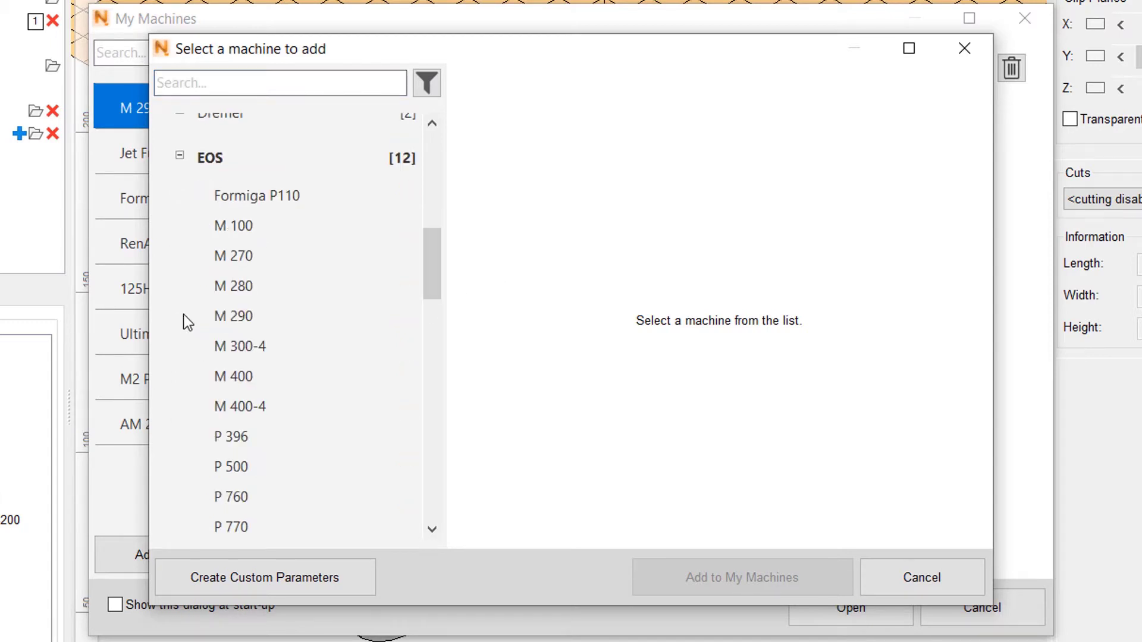
{"action": "left_click", "coordinate": [238, 287]}
- Add the M 280 to My Machines, enable Open with Netfabb, save it, and open its platform
{"action": "left_click", "coordinate": [771, 572]}
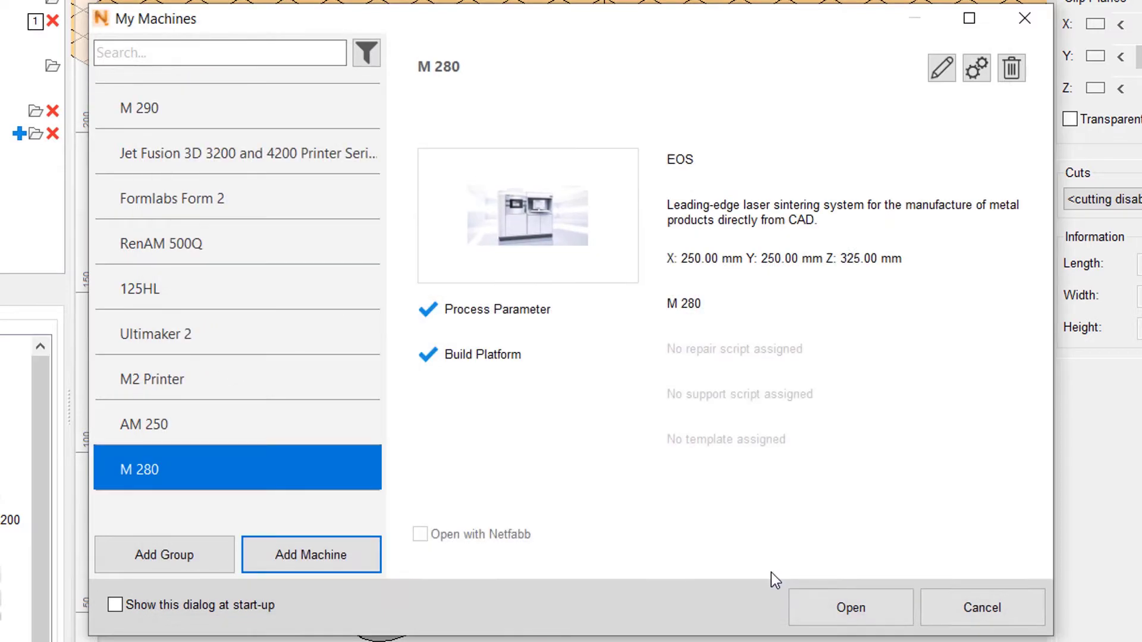
{"action": "left_click", "coordinate": [942, 70]}
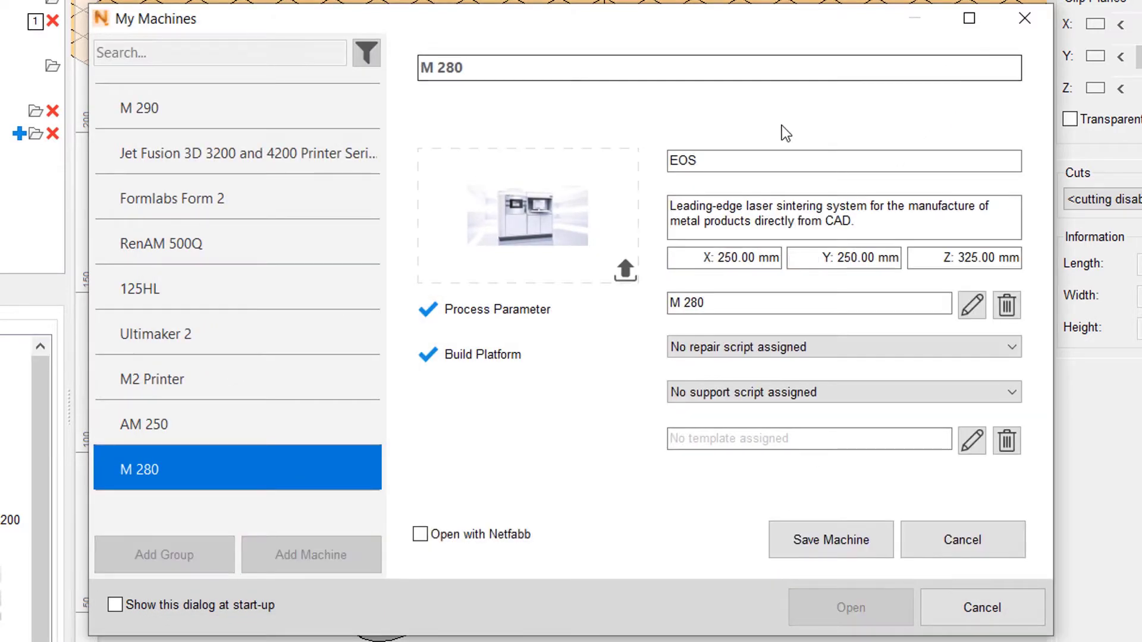
{"action": "left_click", "coordinate": [421, 534]}
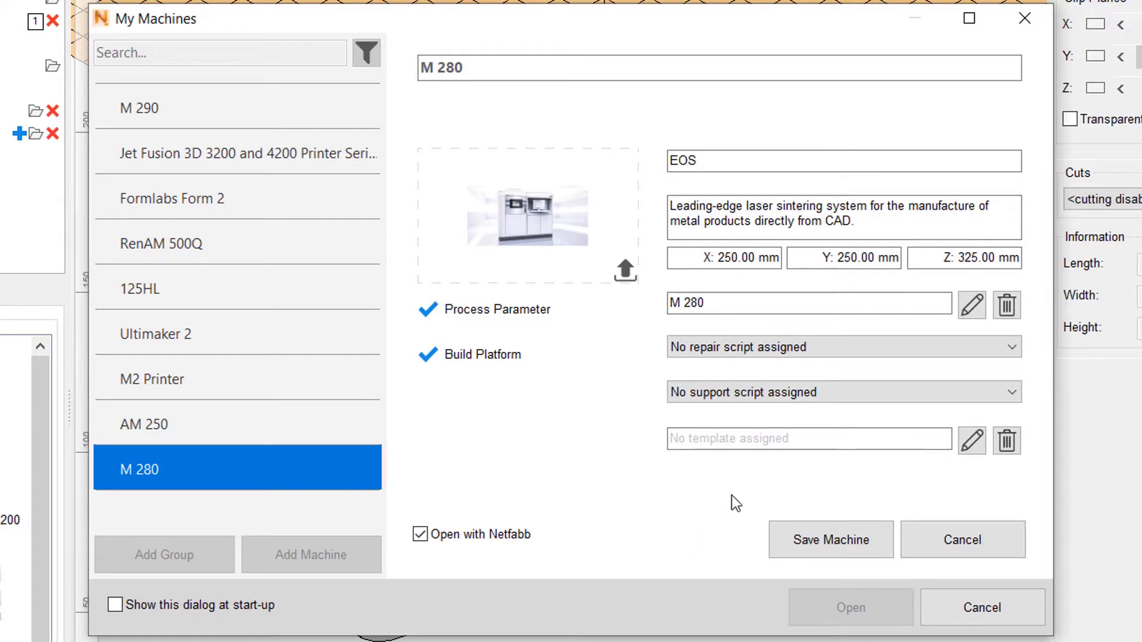
{"action": "left_click", "coordinate": [839, 548]}
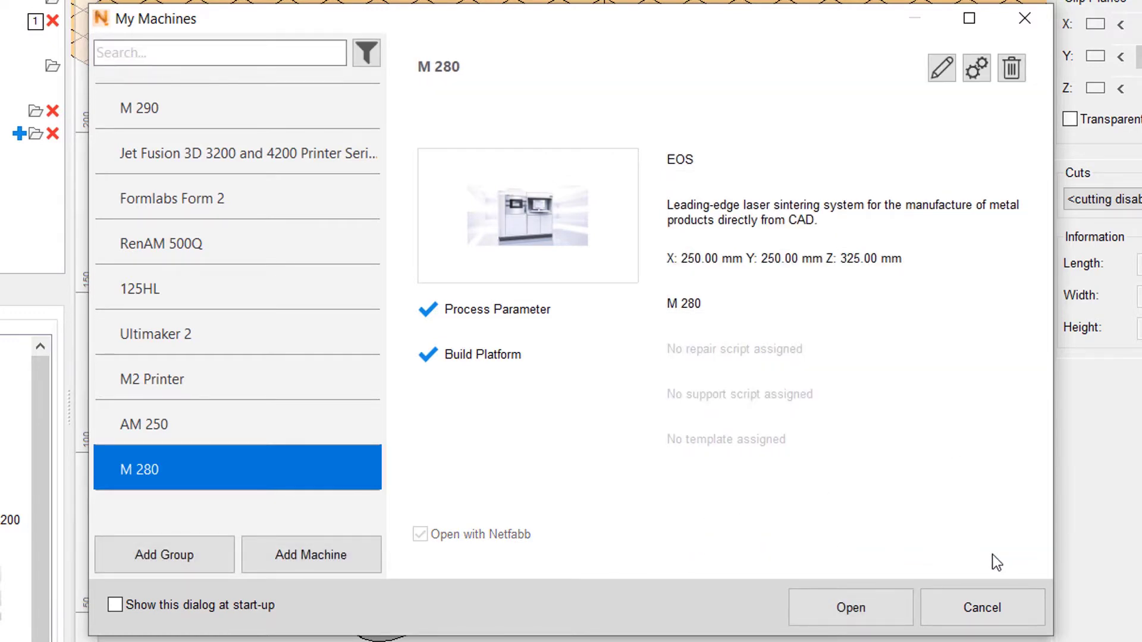
{"action": "left_click", "coordinate": [982, 607]}
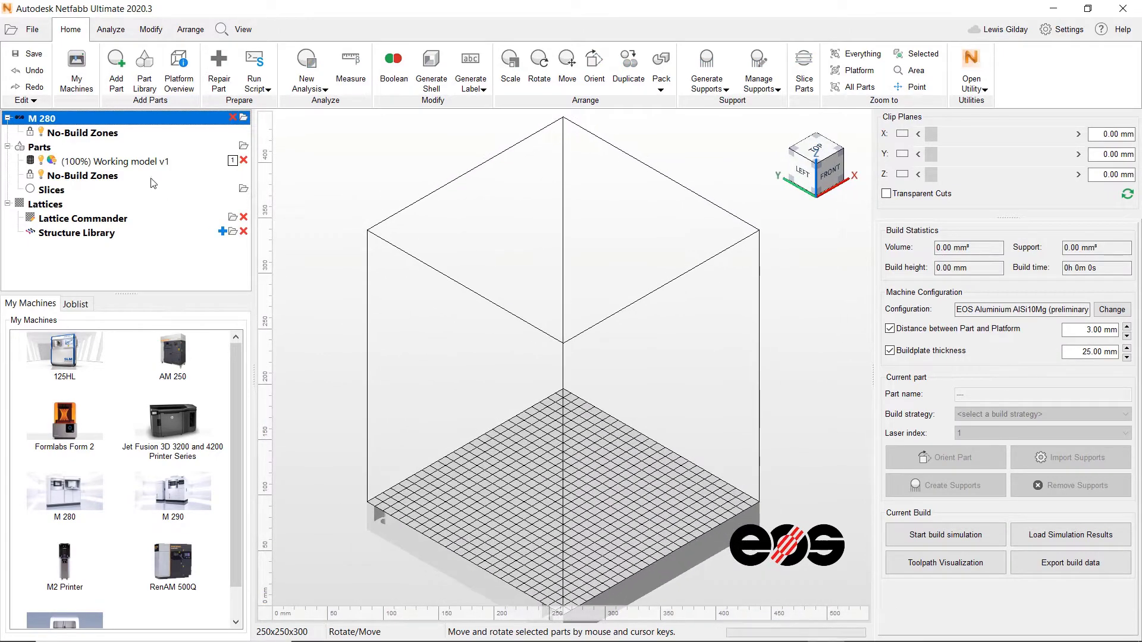
- Drag Working model v1 from the Parts tree onto the M 280 build platform
{"action": "left_click", "coordinate": [106, 166]}
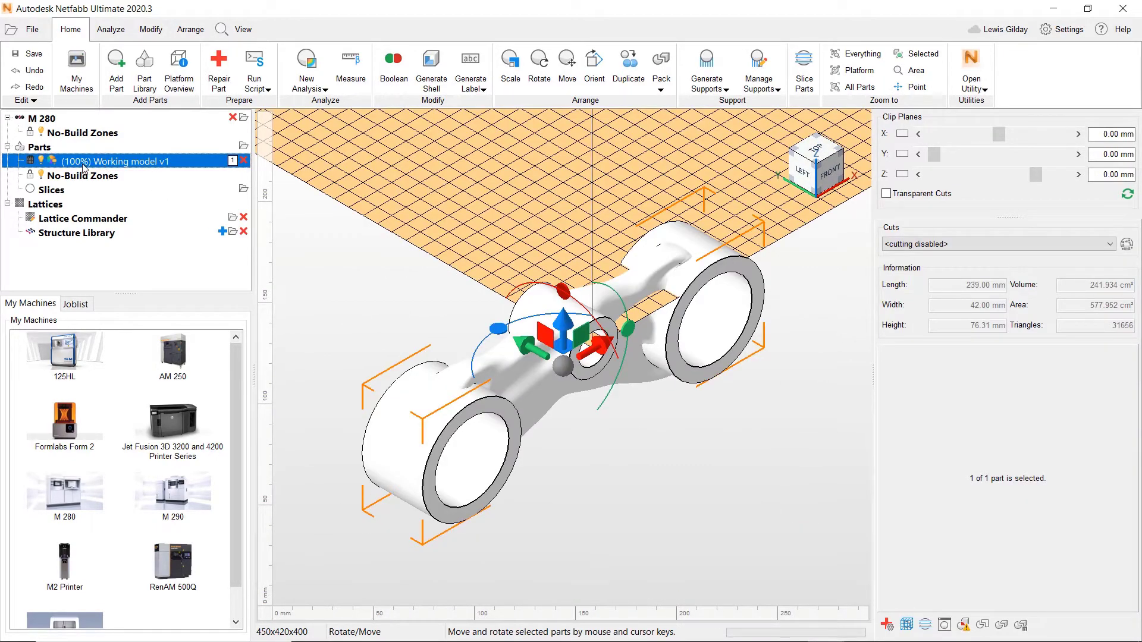
{"action": "left_click_drag", "start_coordinate": [83, 170], "coordinate": [89, 122]}
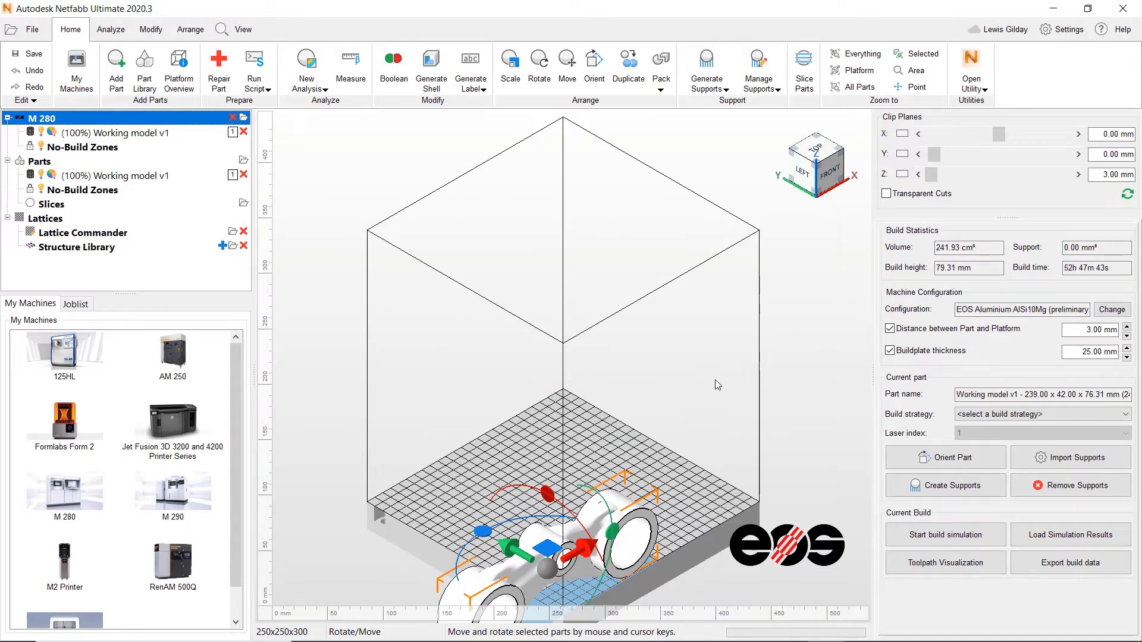
{"action": "middle_click_drag", "start_coordinate": [653, 420], "coordinate": [638, 363]}
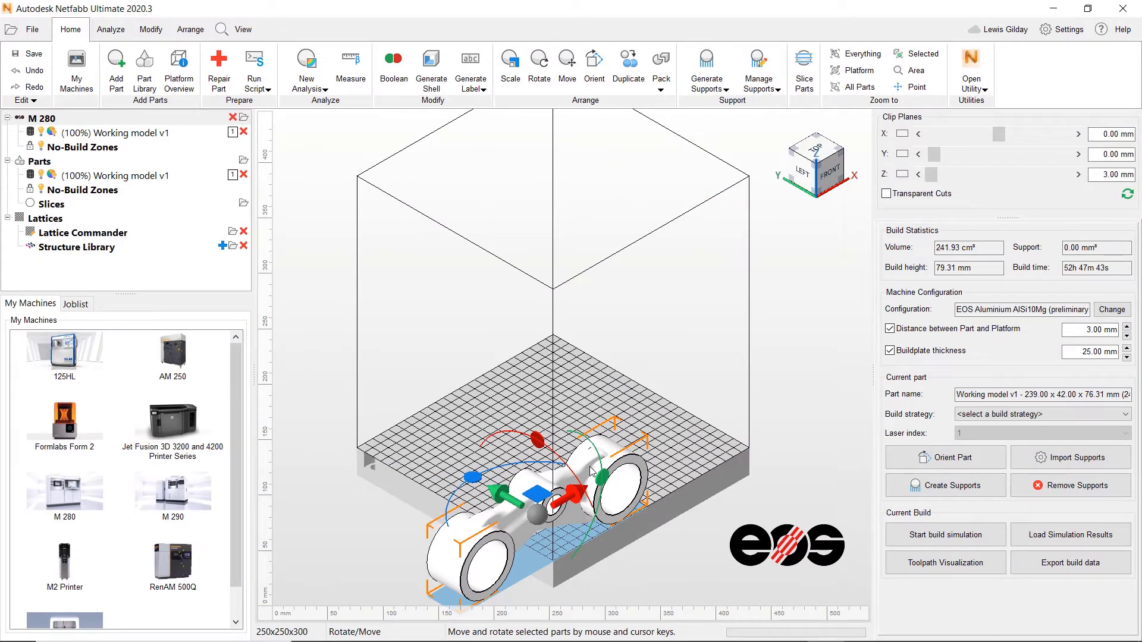
- Show Working model v1 as a triangle mesh and retessellate it at Low accuracy
{"action": "key", "text": "ctrl+t"}
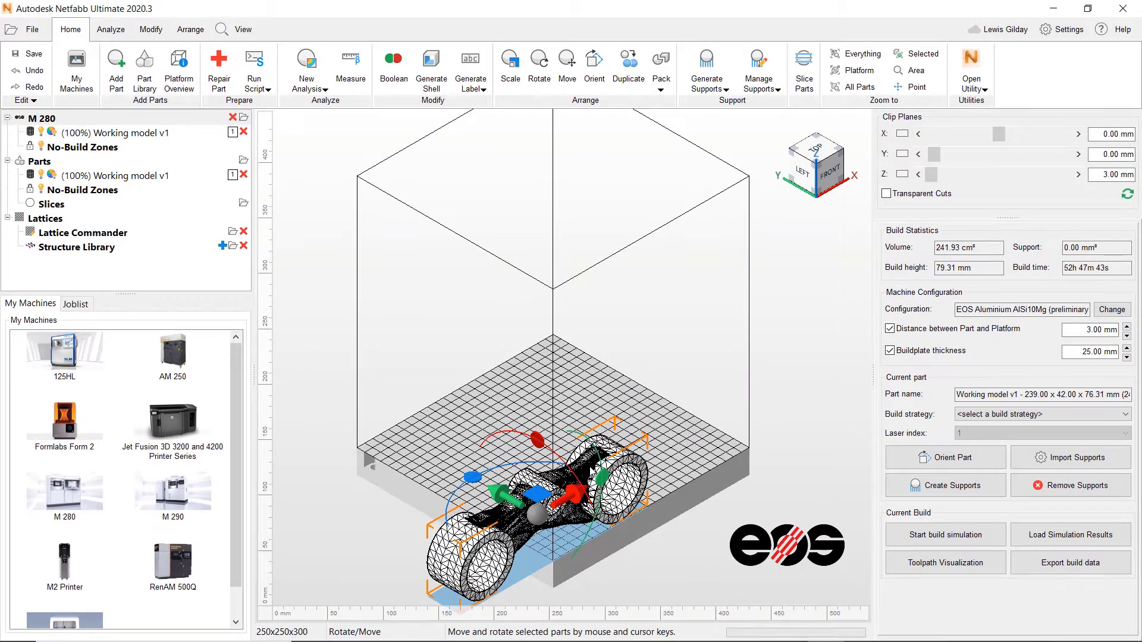
{"action": "scroll", "coordinate": [530, 572], "scroll_direction": "up", "scroll_amount": 2}
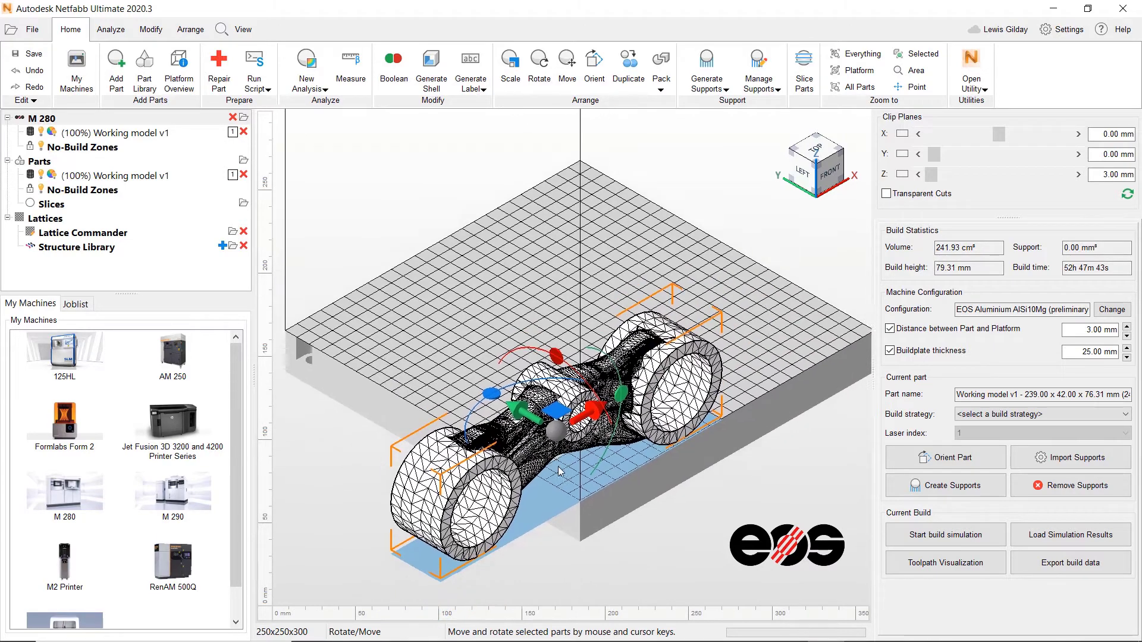
{"action": "scroll", "coordinate": [558, 474], "scroll_direction": "up", "scroll_amount": 2}
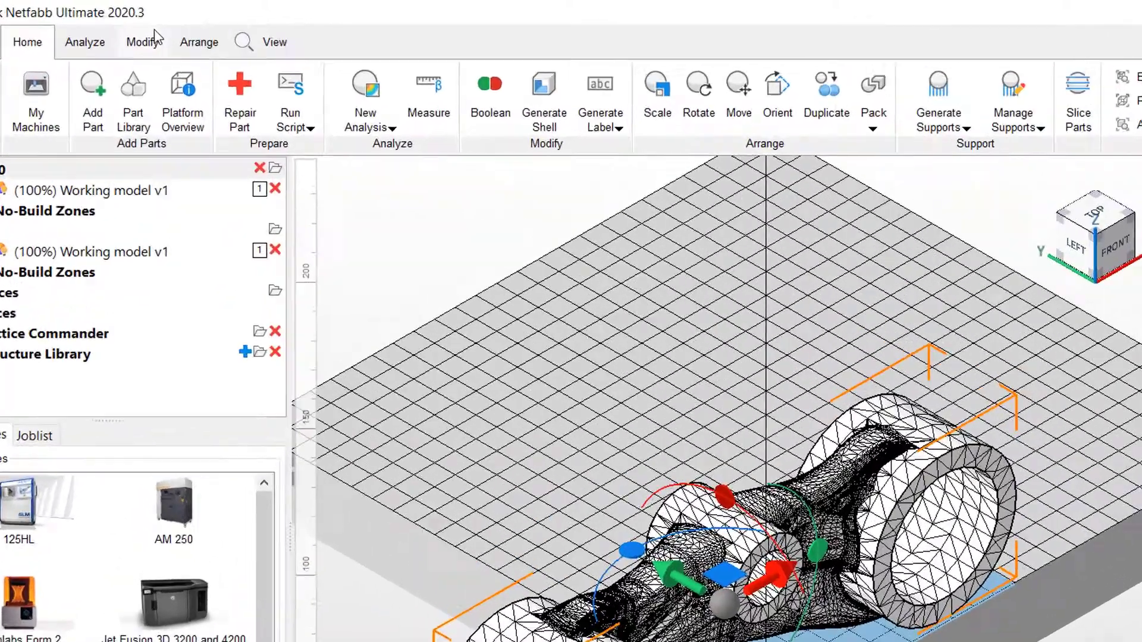
{"action": "left_click", "coordinate": [150, 29]}
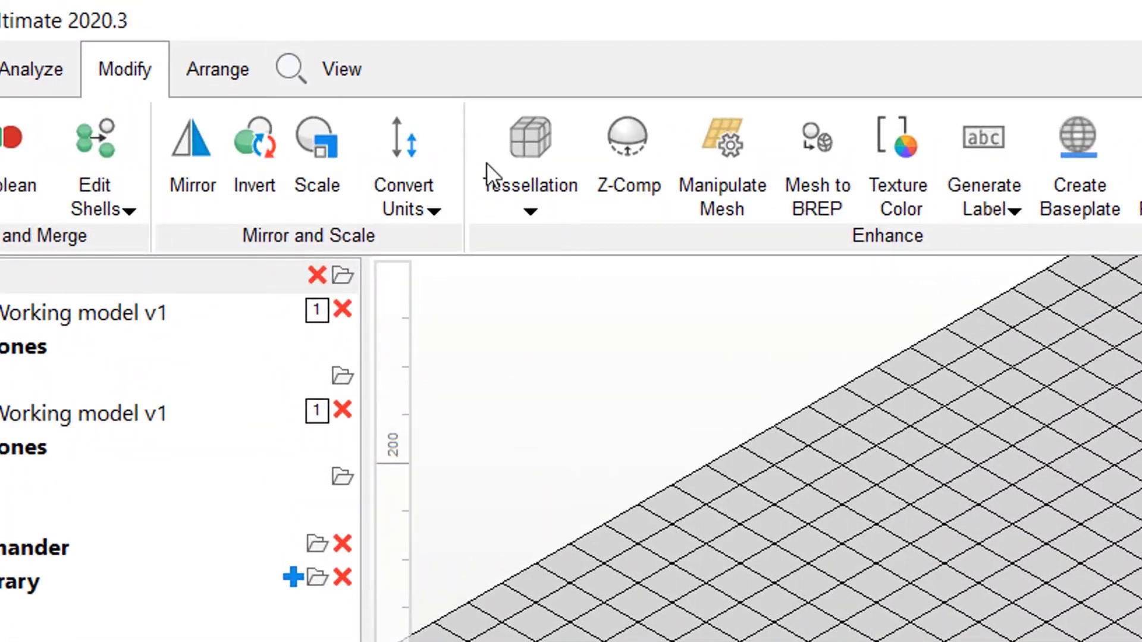
{"action": "left_click", "coordinate": [528, 209]}
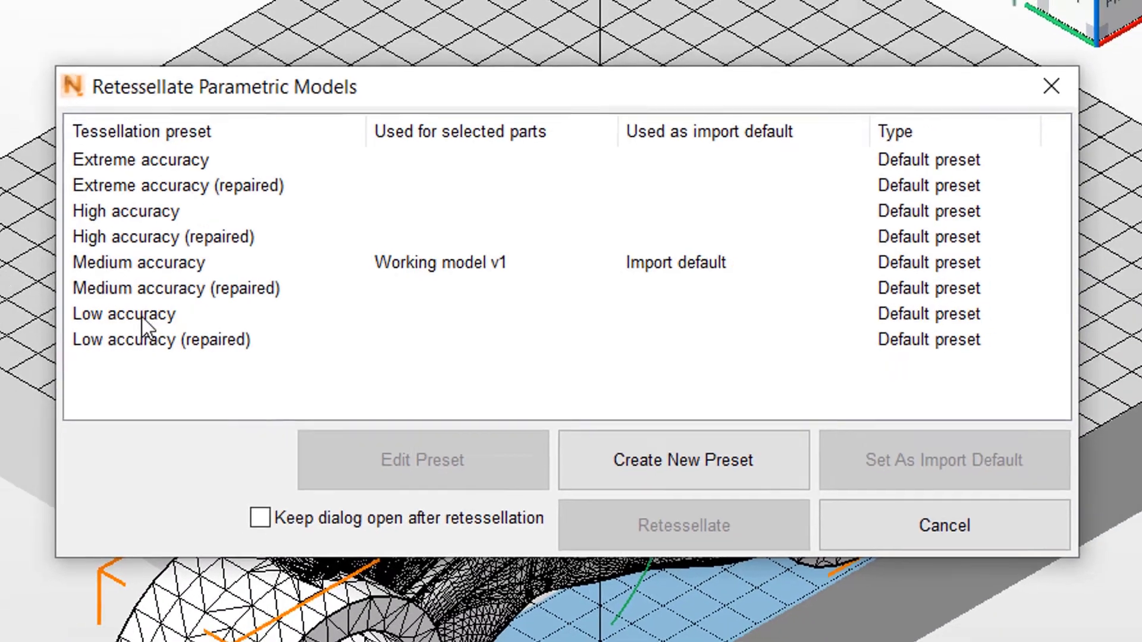
{"action": "left_click", "coordinate": [113, 314]}
{"action": "left_click", "coordinate": [773, 548]}
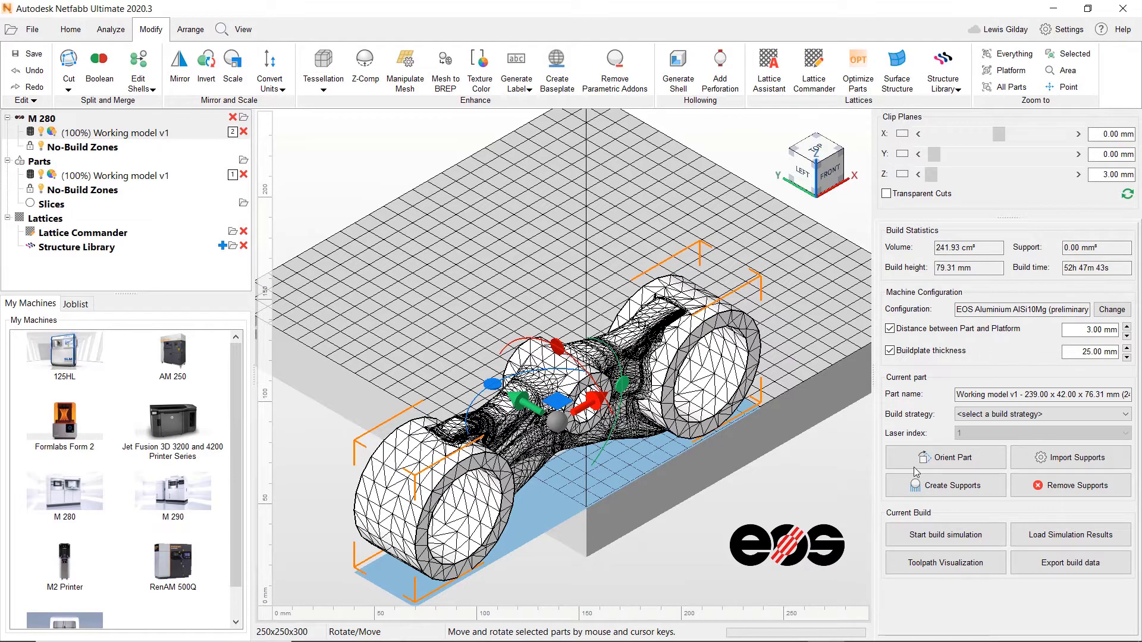
- Search candidate build orientations and preview the ranked results down to rank 19
{"action": "left_click", "coordinate": [958, 468]}
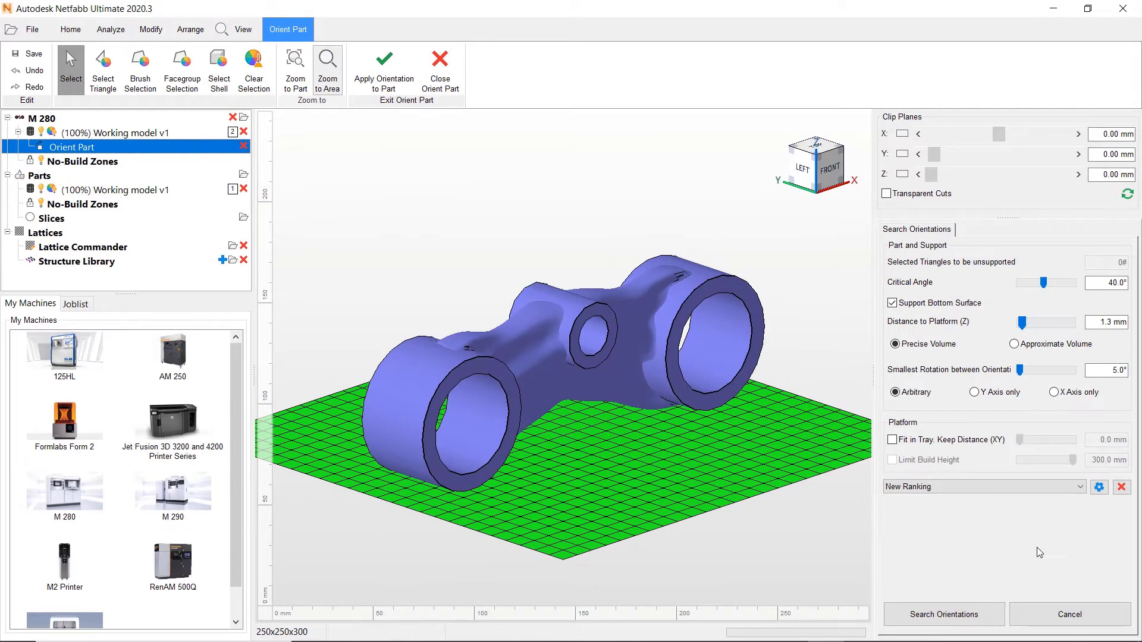
{"action": "left_click", "coordinate": [976, 614]}
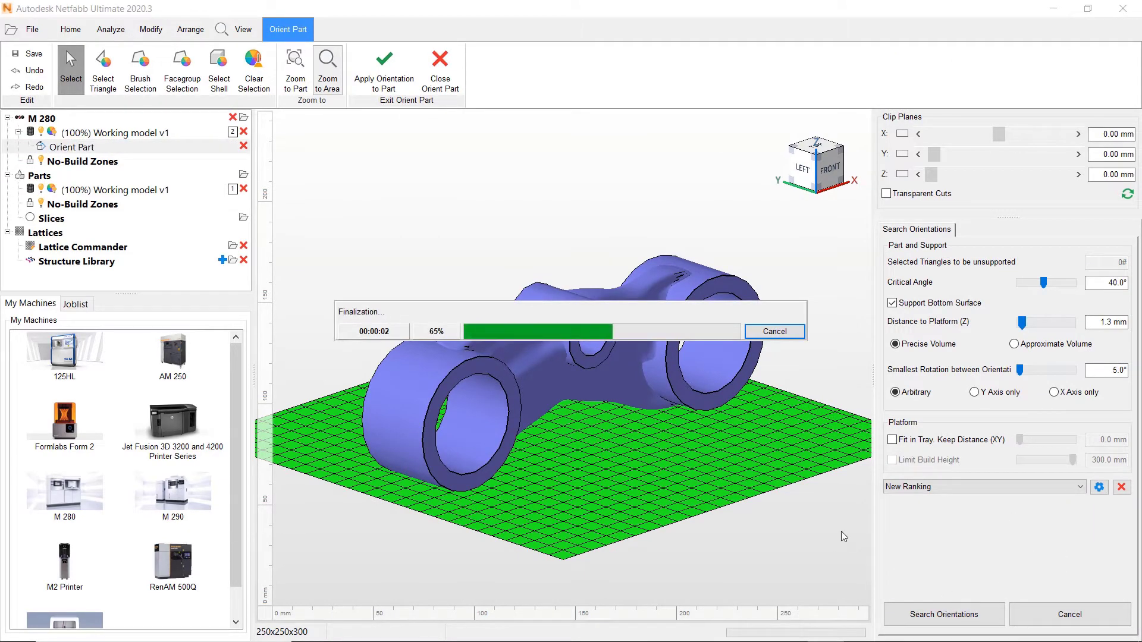
{"action": "key", "text": "Down"}
{"action": "key", "text": "Down"}
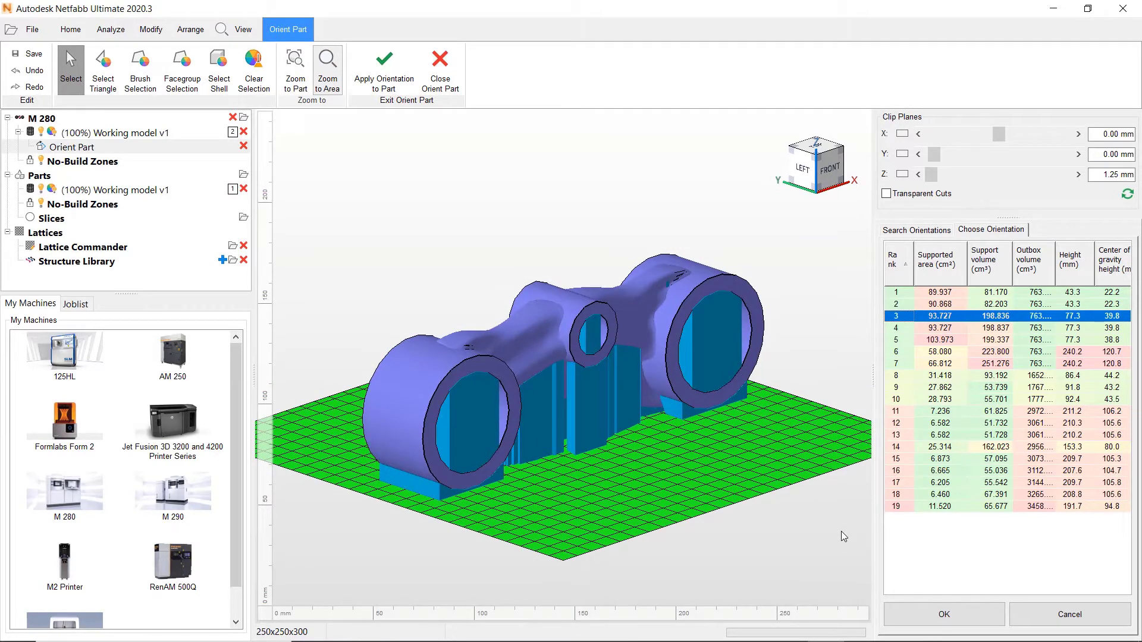
{"action": "key", "text": "Down"}
{"action": "key", "text": "Down"}
{"action": "key", "text": "Down"}
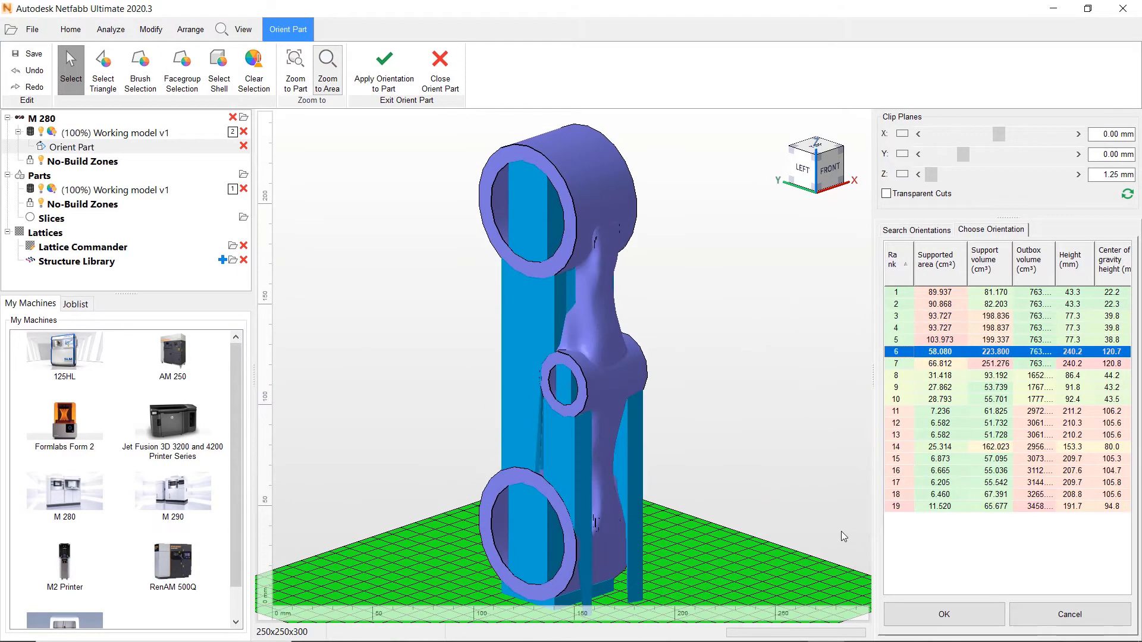
{"action": "key", "text": "Down"}
{"action": "key", "text": "Down"}
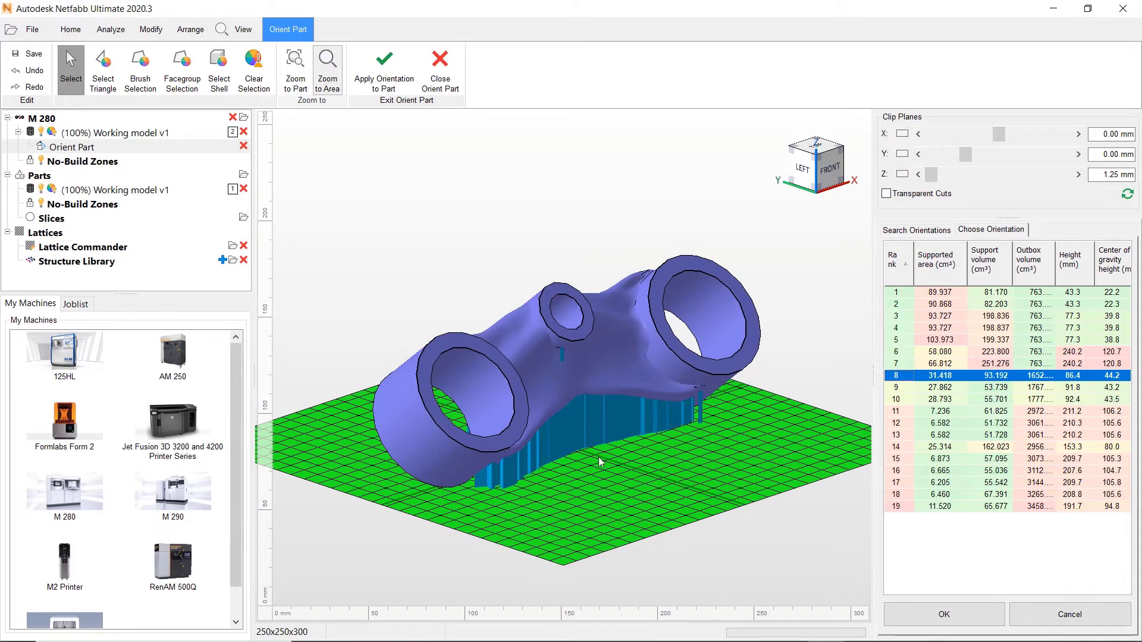
{"action": "key", "text": "Down"}
{"action": "key", "text": "Down"}
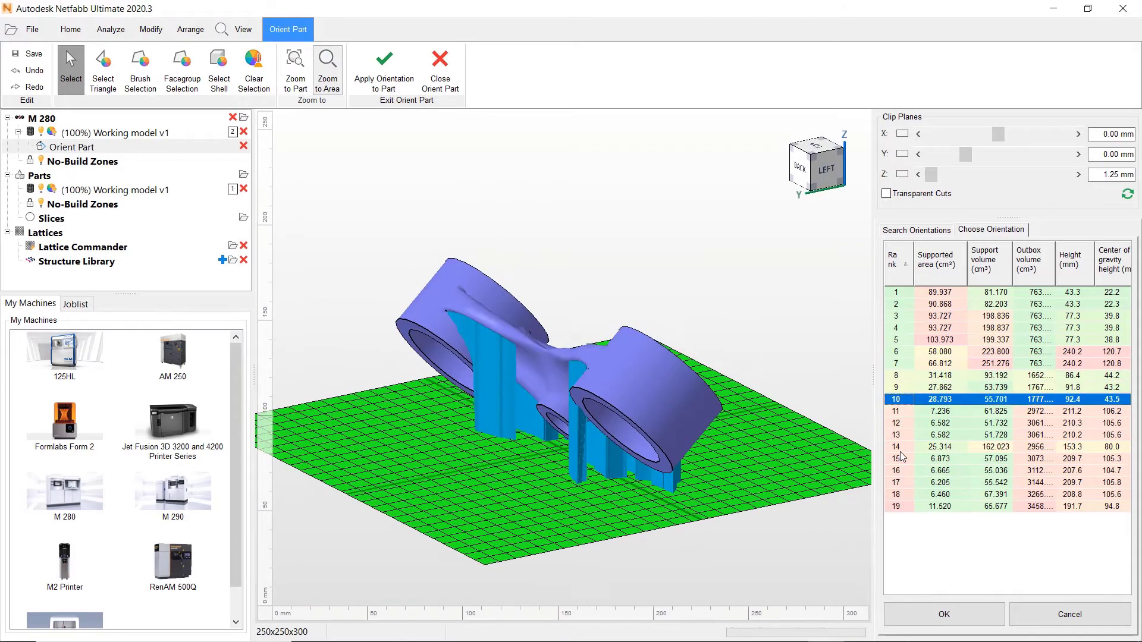
{"action": "key", "text": "Down"}
{"action": "key", "text": "Down"}
{"action": "key", "text": "Down"}
{"action": "key", "text": "Down"}
{"action": "key", "text": "Down"}
{"action": "key", "text": "Down"}
{"action": "key", "text": "Down"}
{"action": "key", "text": "Down"}
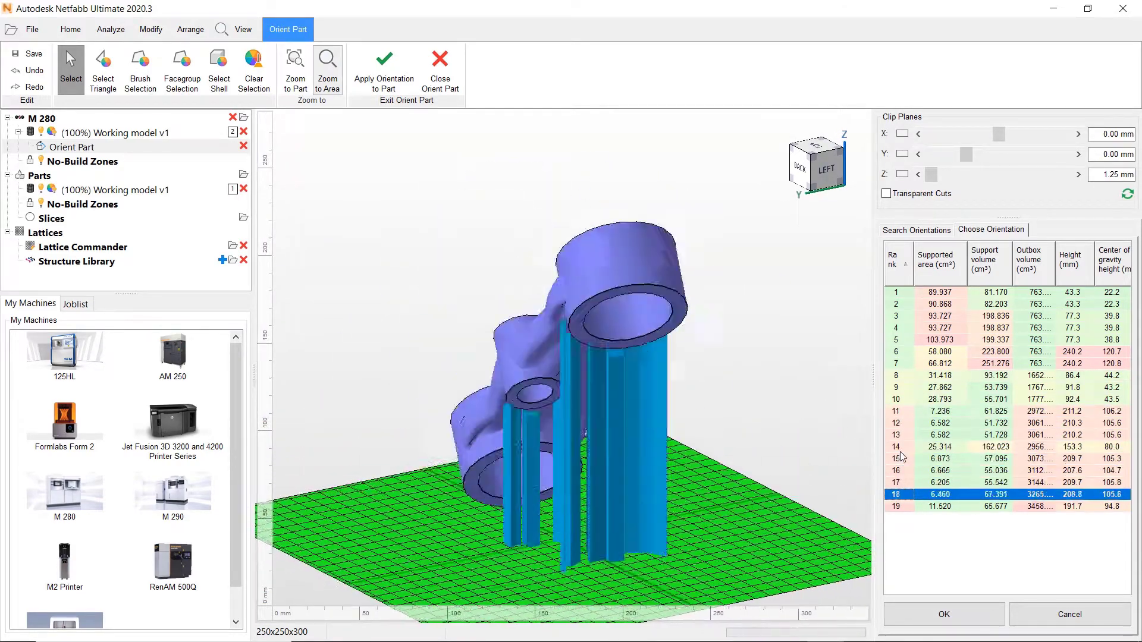
{"action": "key", "text": "Down"}
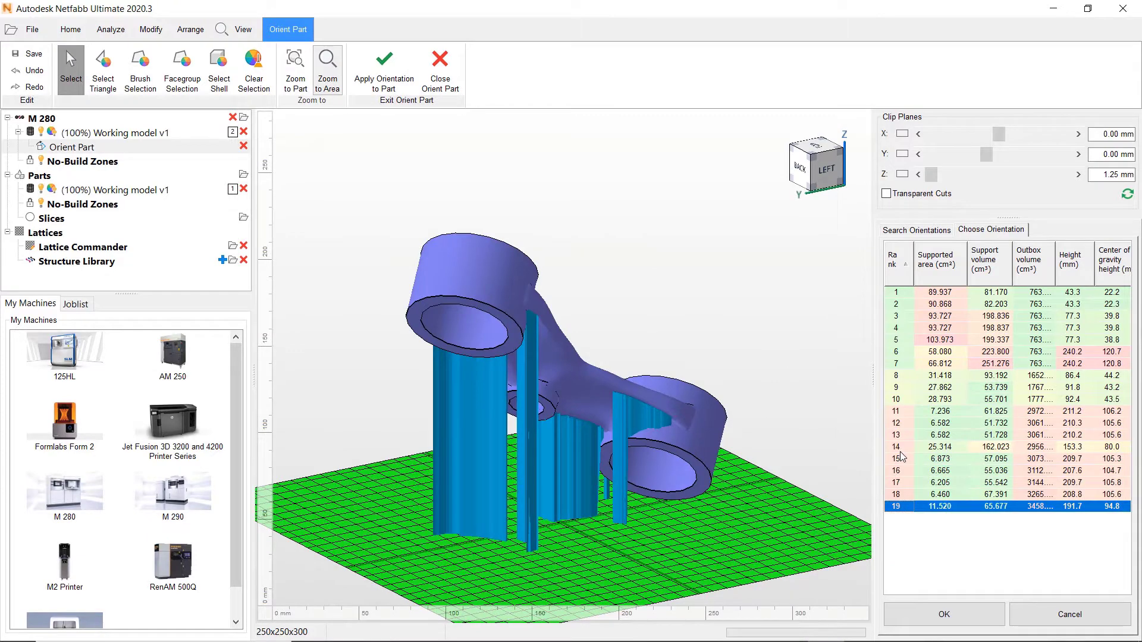
- Sort the orientations by Supported area and preview ranks 17, 18, 13, 12, 16 and 15
{"action": "left_click", "coordinate": [935, 260]}
{"action": "left_click", "coordinate": [956, 292]}
{"action": "left_click", "coordinate": [961, 306]}
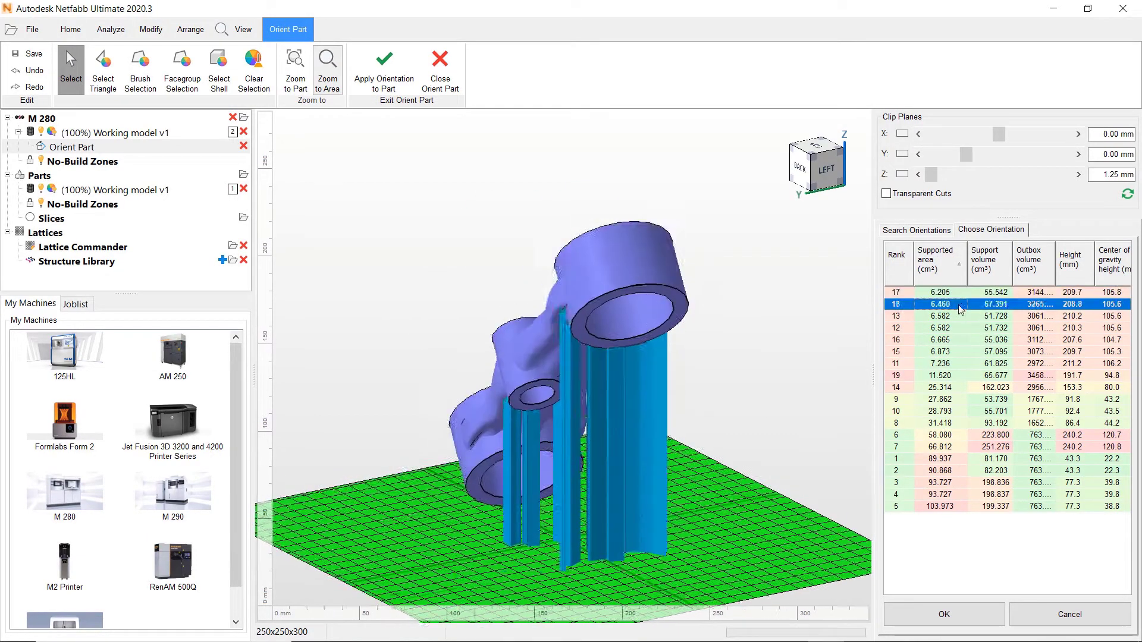
{"action": "left_click", "coordinate": [959, 316]}
{"action": "left_click", "coordinate": [957, 328]}
{"action": "left_click", "coordinate": [958, 340]}
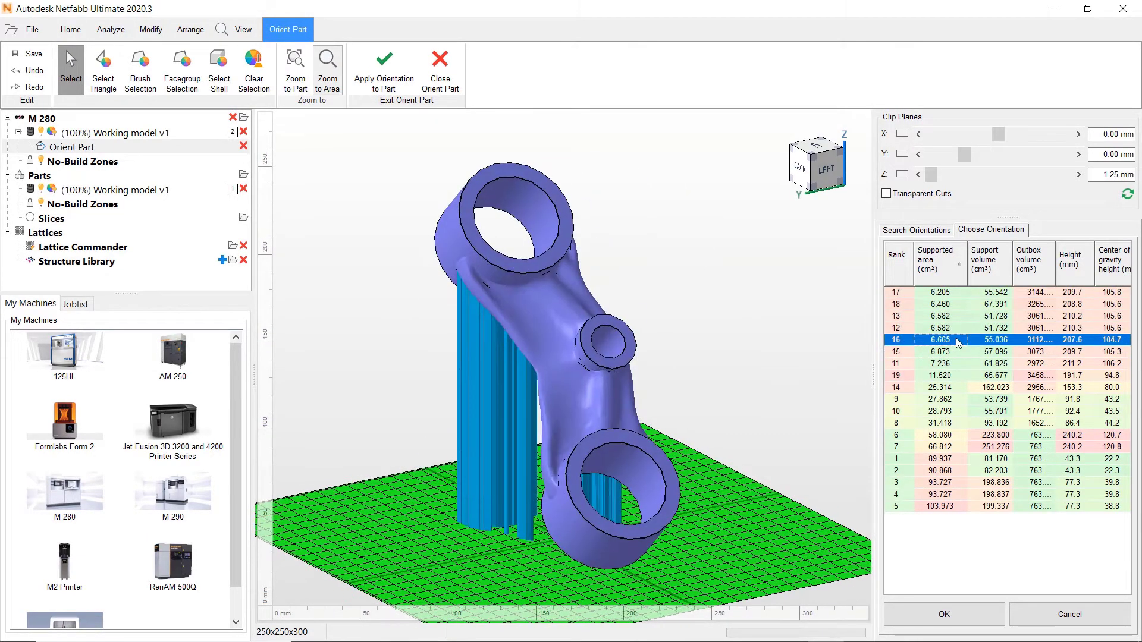
{"action": "left_click", "coordinate": [959, 352]}
- Sort by Support volume, compare low-support candidates, and choose the rank 10 orientation
{"action": "left_click", "coordinate": [961, 363]}
{"action": "left_click", "coordinate": [984, 260]}
{"action": "left_click", "coordinate": [999, 292]}
{"action": "left_click", "coordinate": [1003, 316]}
{"action": "left_click", "coordinate": [1003, 328]}
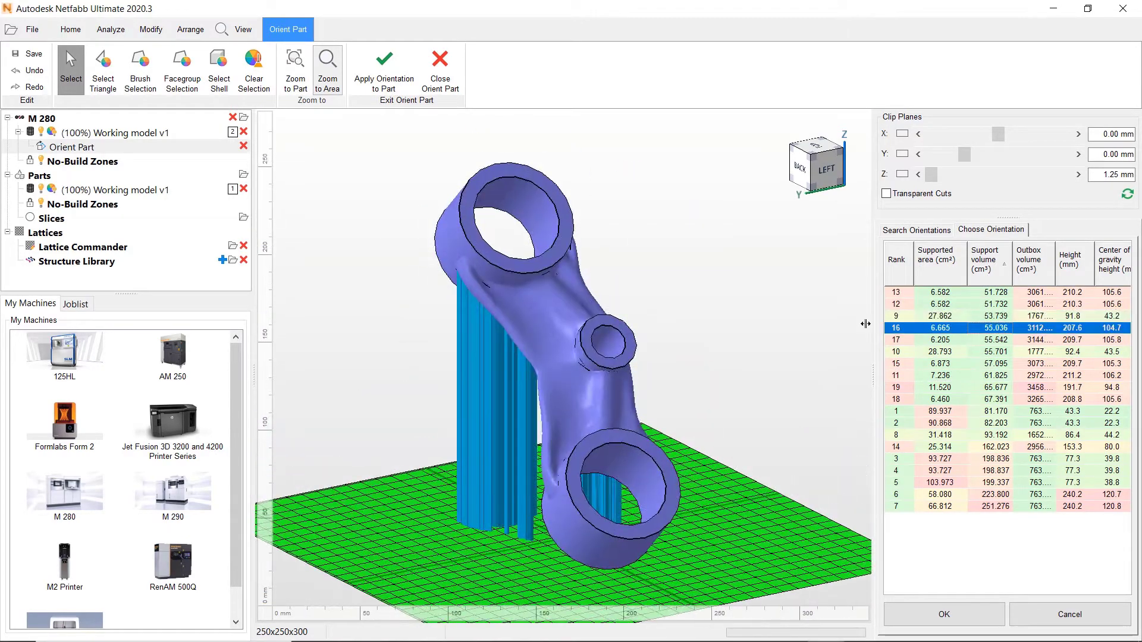
{"action": "right_click_drag", "start_coordinate": [780, 322], "coordinate": [830, 365]}
{"action": "left_click", "coordinate": [1003, 365]}
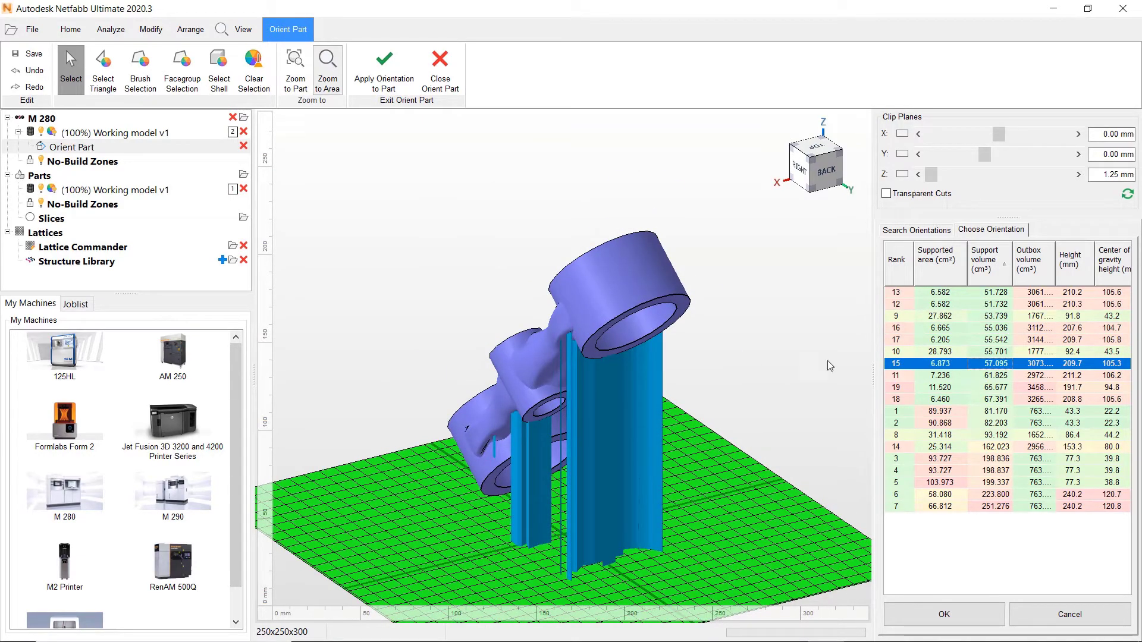
{"action": "left_click", "coordinate": [898, 351]}
{"action": "right_click_drag", "start_coordinate": [702, 511], "coordinate": [717, 523]}
- Apply the orientation, rotate the clamp -42.66° in top view, then start Create Supports
{"action": "key", "text": "Return"}
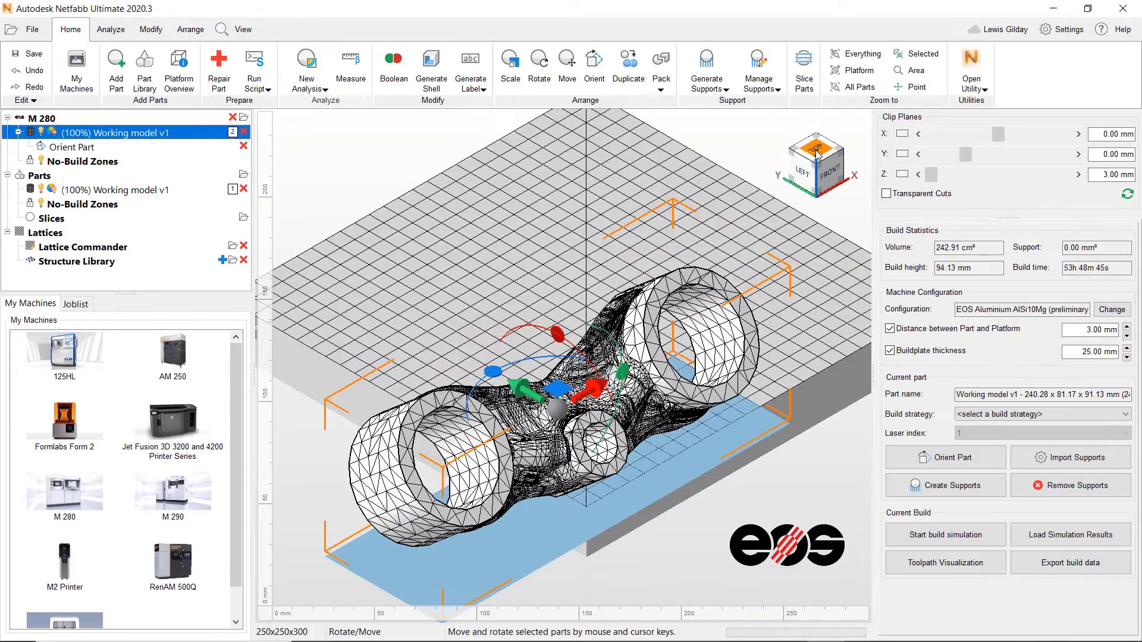
{"action": "left_click", "coordinate": [816, 149]}
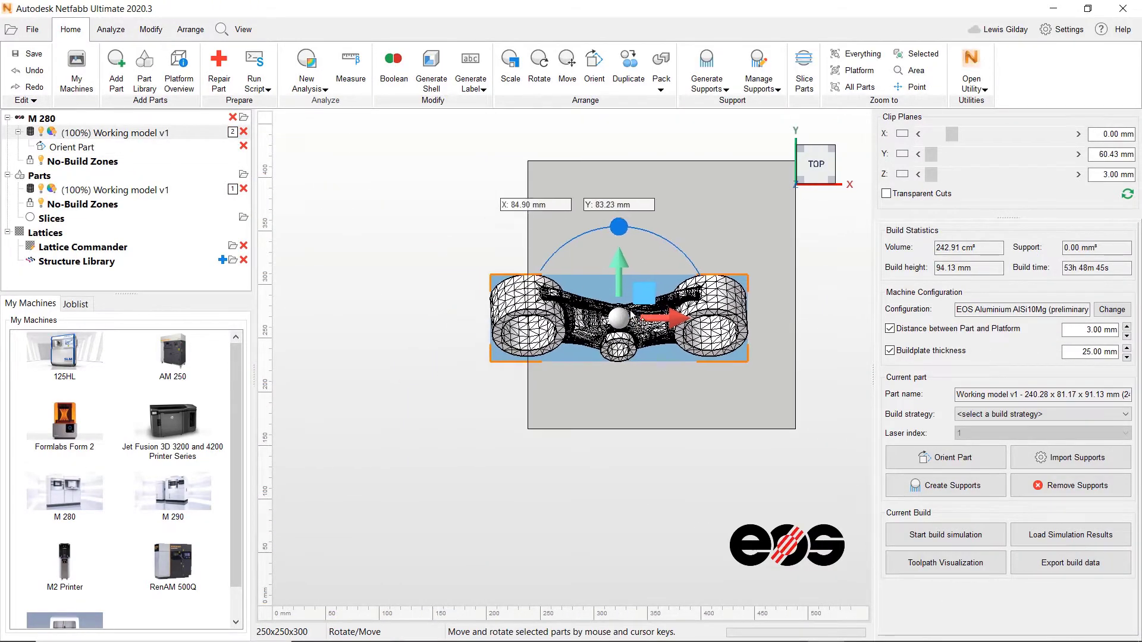
{"action": "left_click_drag", "start_coordinate": [643, 308], "coordinate": [689, 274]}
{"action": "left_click", "coordinate": [802, 181]}
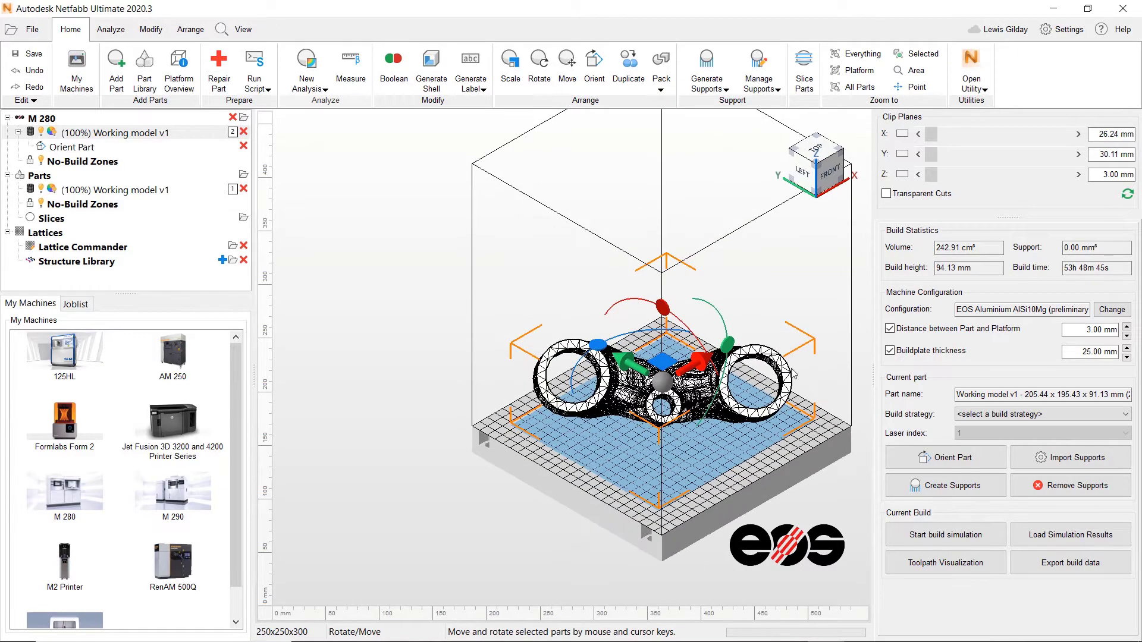
{"action": "left_click", "coordinate": [731, 229]}
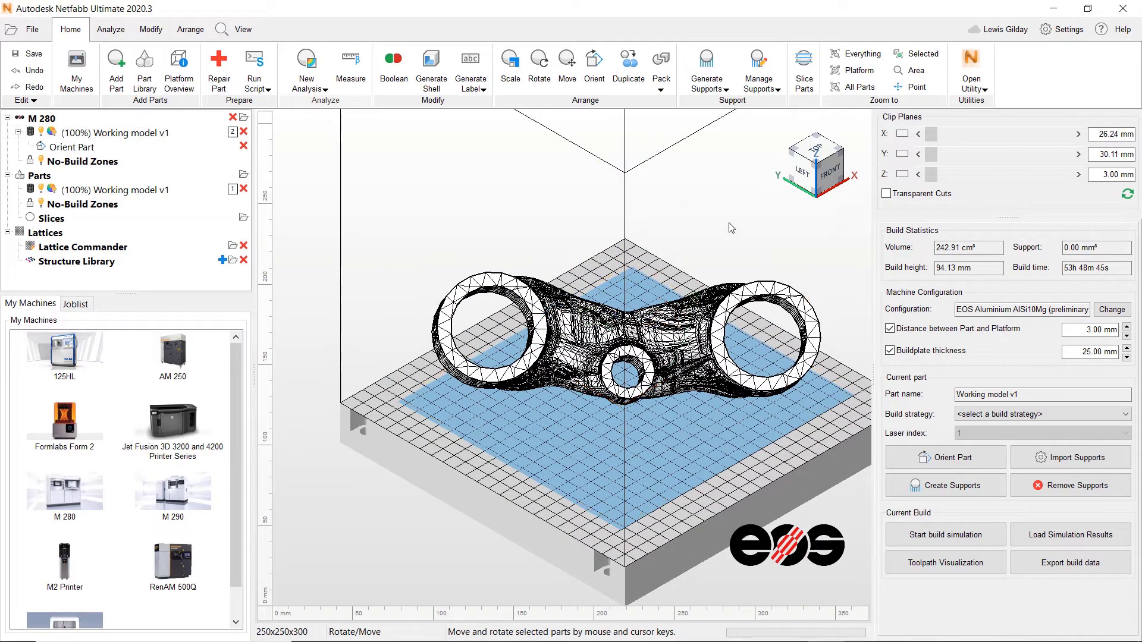
{"action": "left_click", "coordinate": [966, 489]}
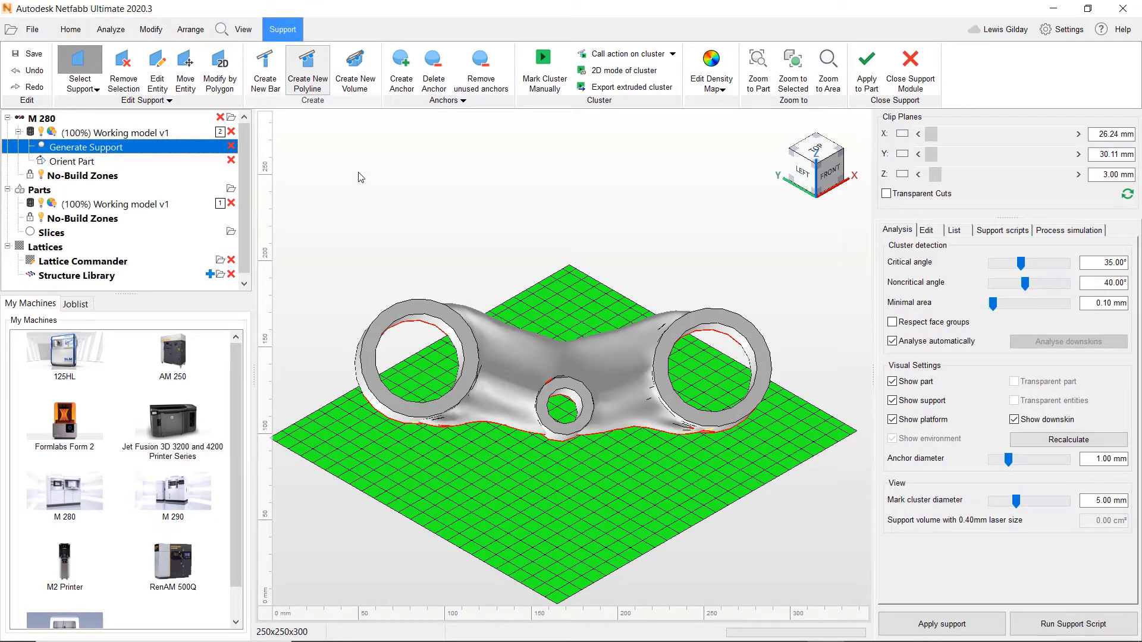
- Place a bar support and a volume support under the red overhang areas
{"action": "left_click", "coordinate": [265, 71]}
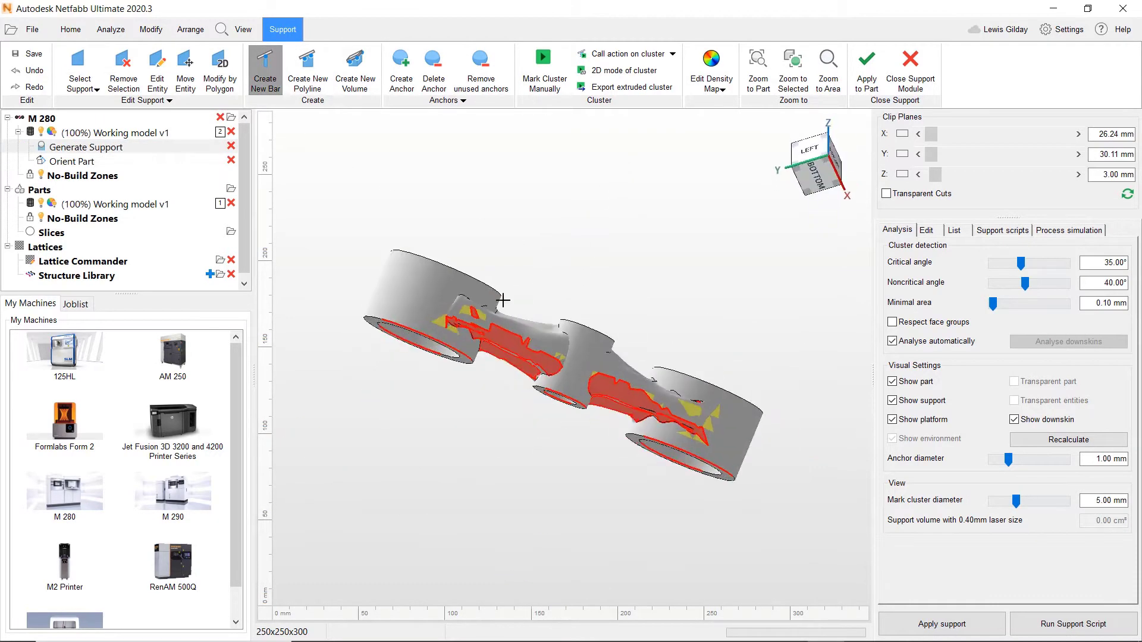
{"action": "left_click", "coordinate": [401, 67]}
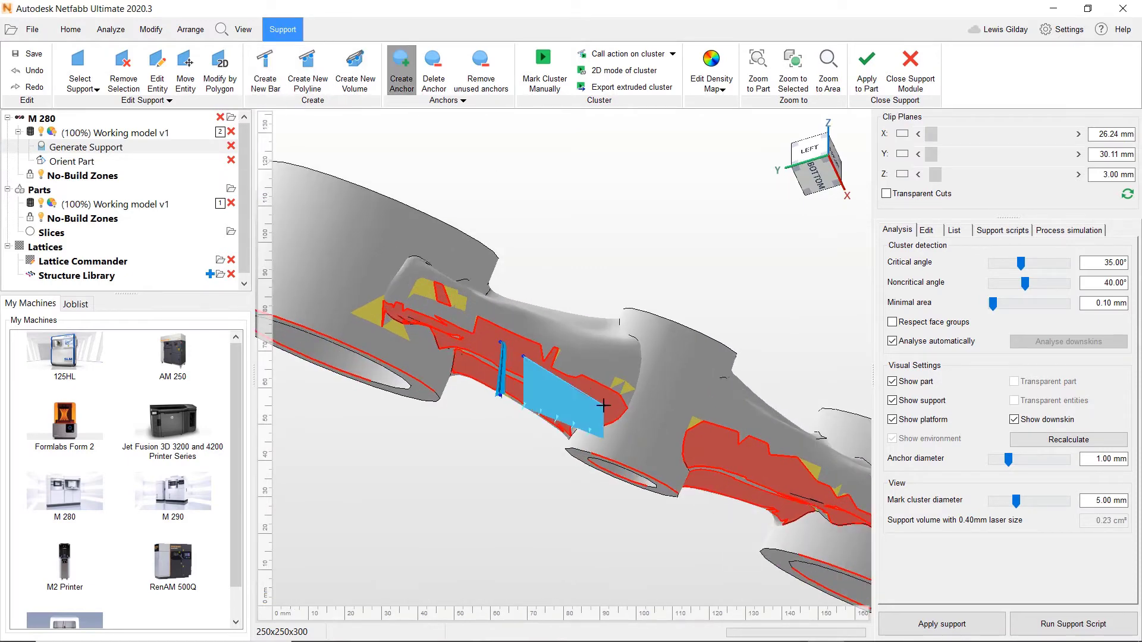
{"action": "left_click", "coordinate": [349, 82]}
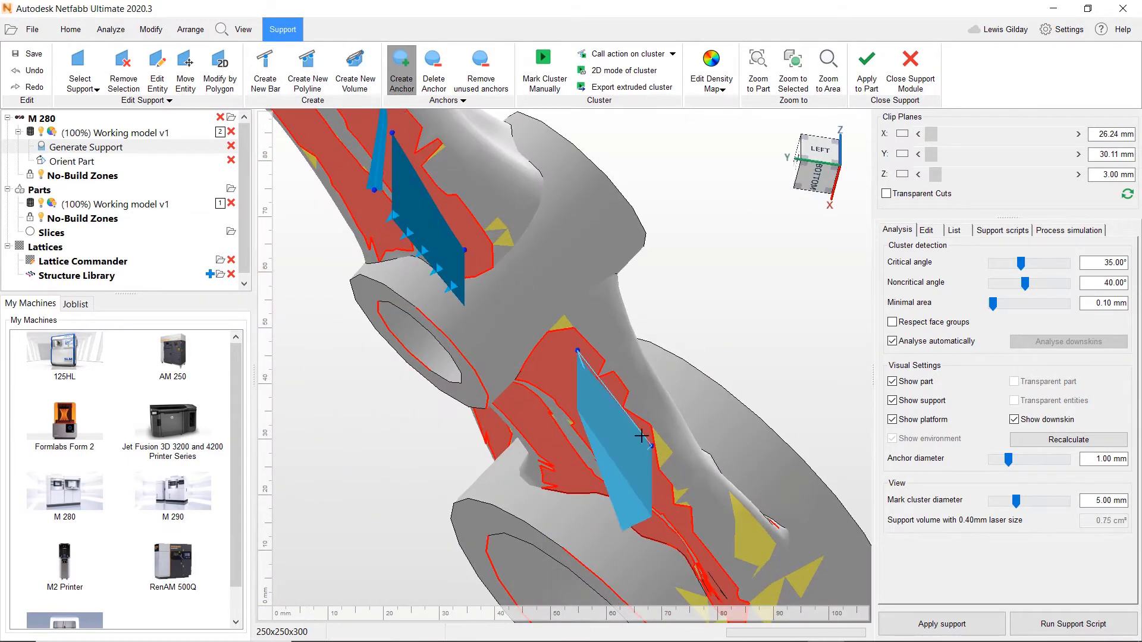
{"action": "left_click", "coordinate": [642, 436]}
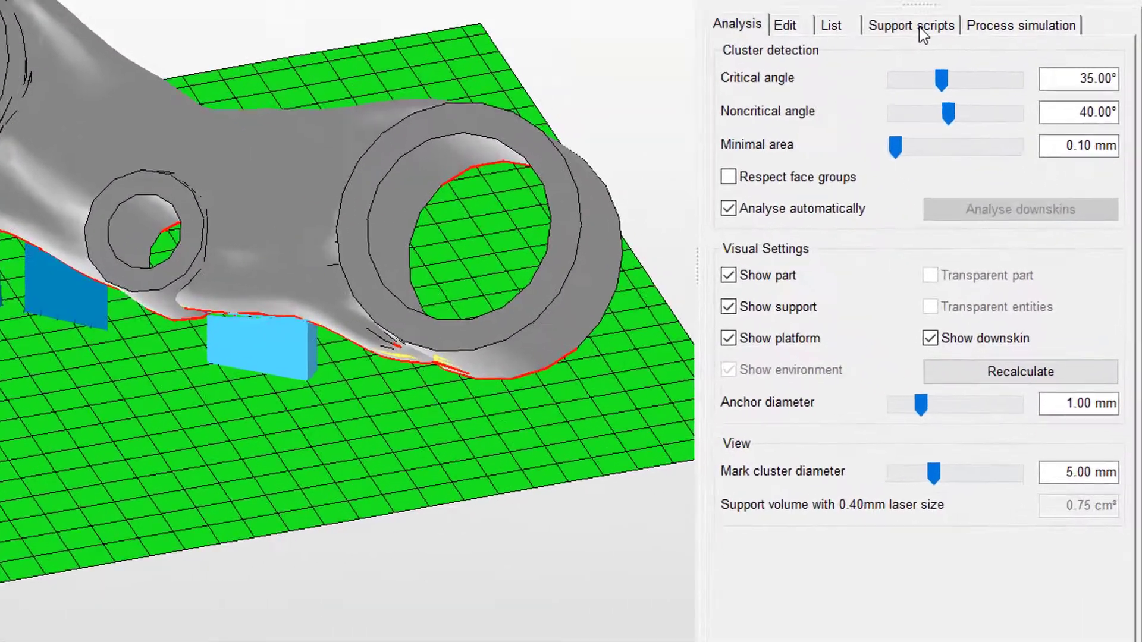
- Run the SLM support script to generate volume supports under the clamp
{"action": "left_click", "coordinate": [1007, 231]}
{"action": "left_click", "coordinate": [912, 46]}
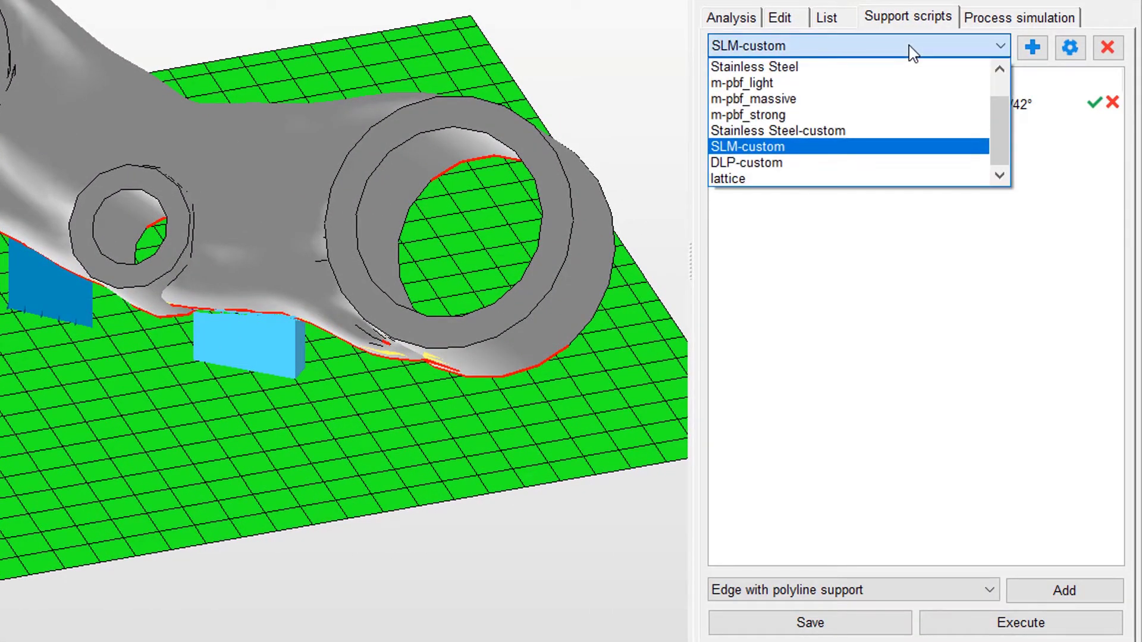
{"action": "left_click_drag", "start_coordinate": [1001, 138], "coordinate": [1009, 88]}
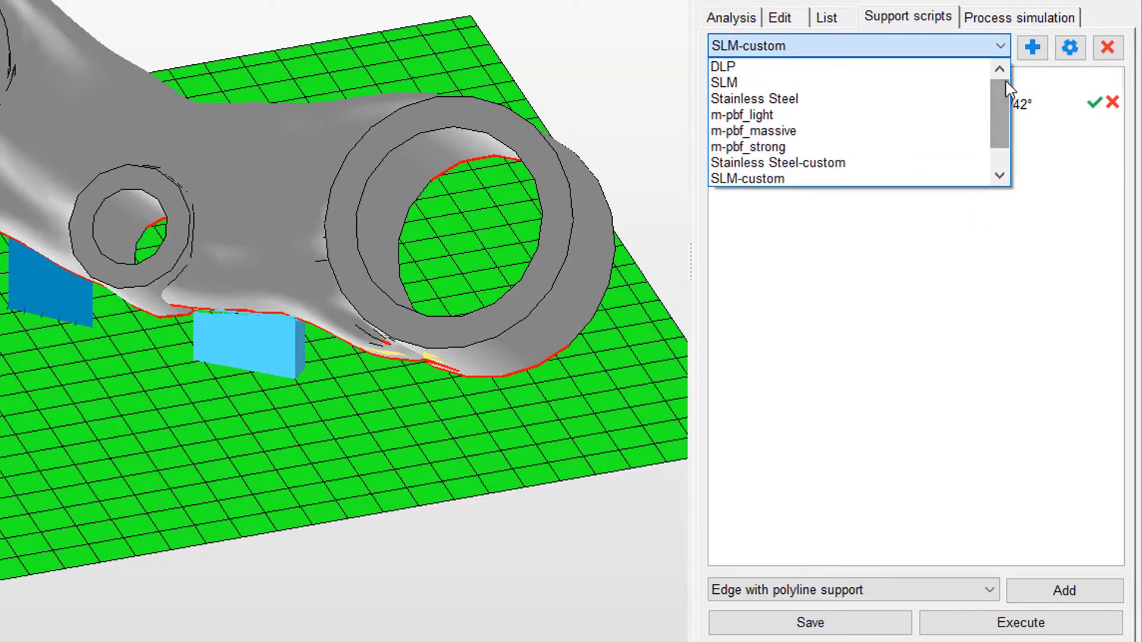
{"action": "left_click", "coordinate": [797, 82]}
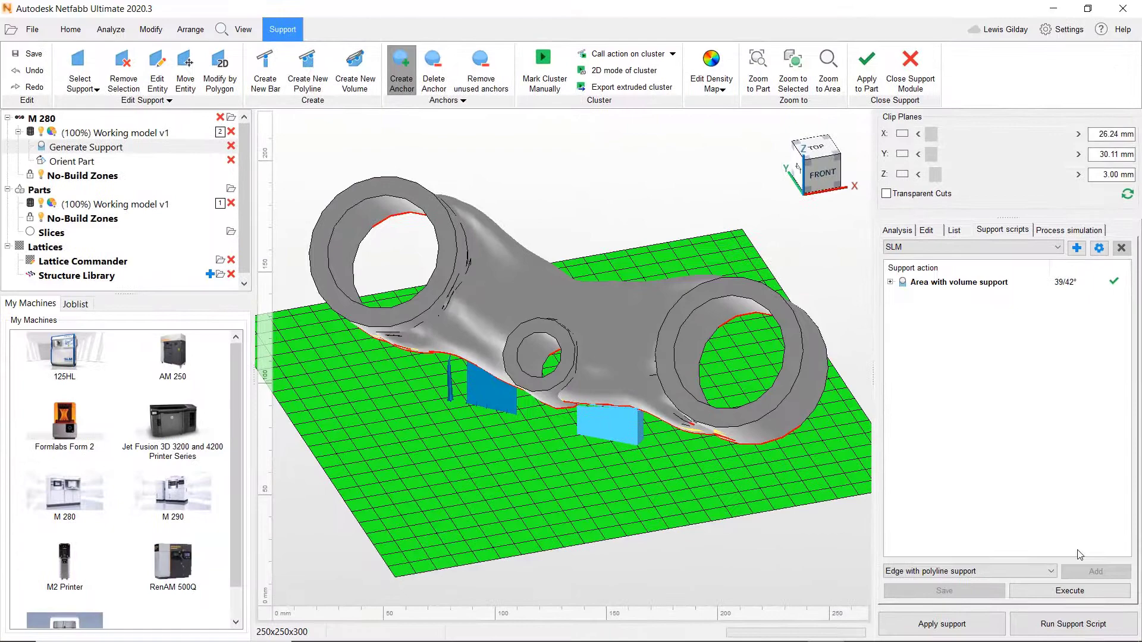
{"action": "left_click", "coordinate": [1030, 616]}
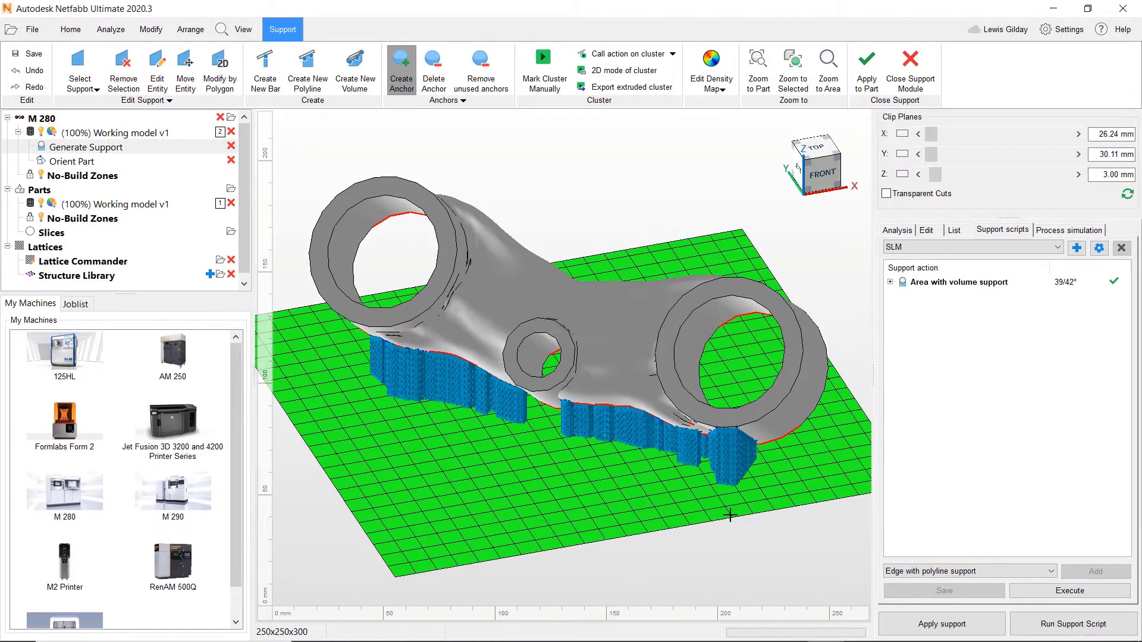
{"action": "right_click_drag", "start_coordinate": [744, 452], "coordinate": [670, 503]}
{"action": "scroll", "coordinate": [393, 350], "scroll_direction": "up", "scroll_amount": 3}
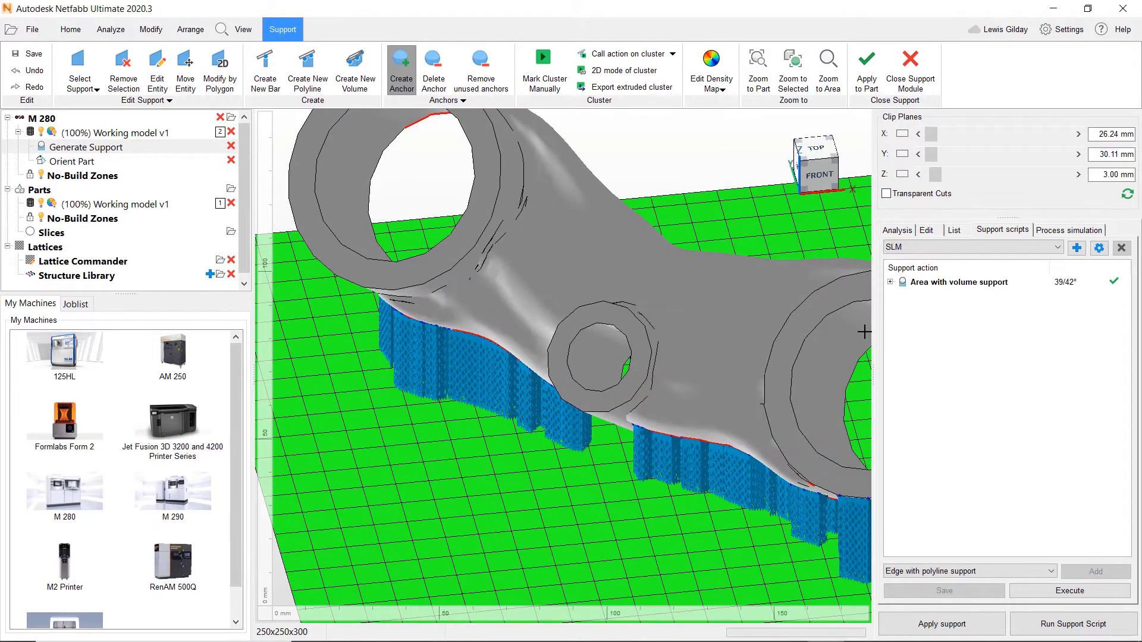
- Duplicate the SLM support script under the name SLM-demo
{"action": "left_click", "coordinate": [1099, 248]}
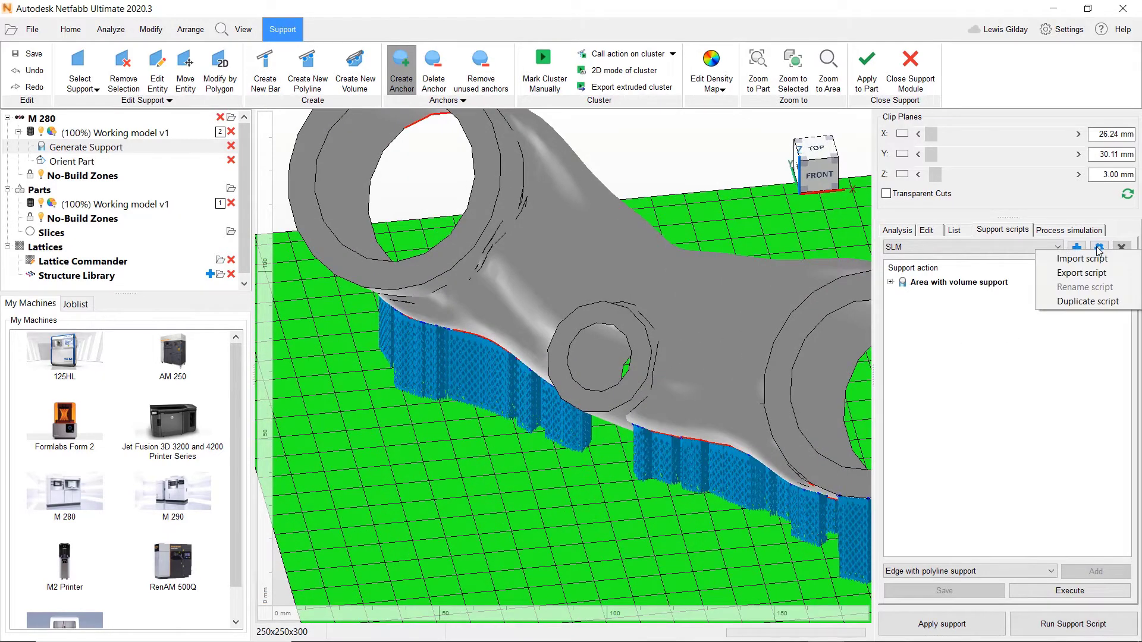
{"action": "left_click", "coordinate": [1109, 301]}
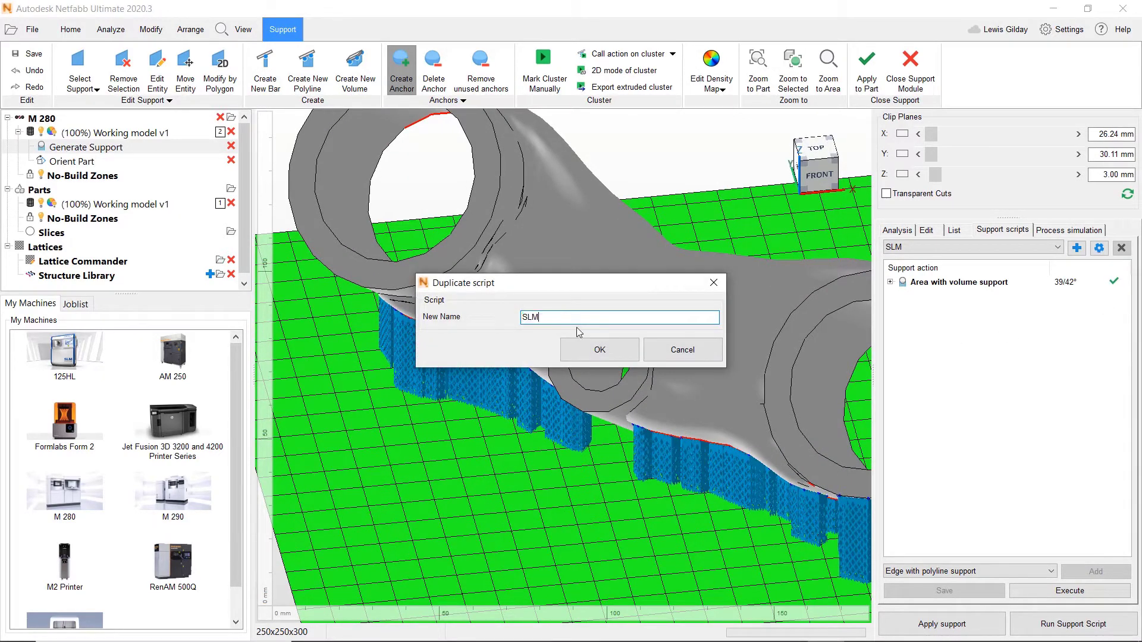
{"action": "left_click", "coordinate": [596, 352]}
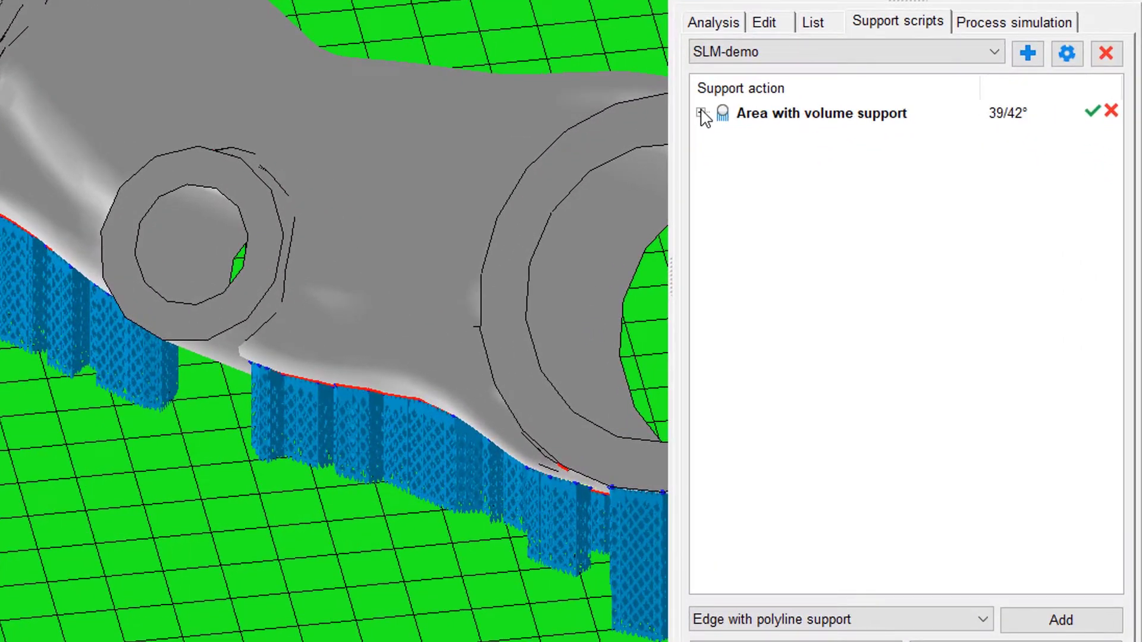
- Set the volume support cluster's critical angle to 44° and non-critical angle to 45°
{"action": "left_click", "coordinate": [886, 279]}
{"action": "left_click", "coordinate": [897, 307]}
{"action": "left_click", "coordinate": [1035, 238]}
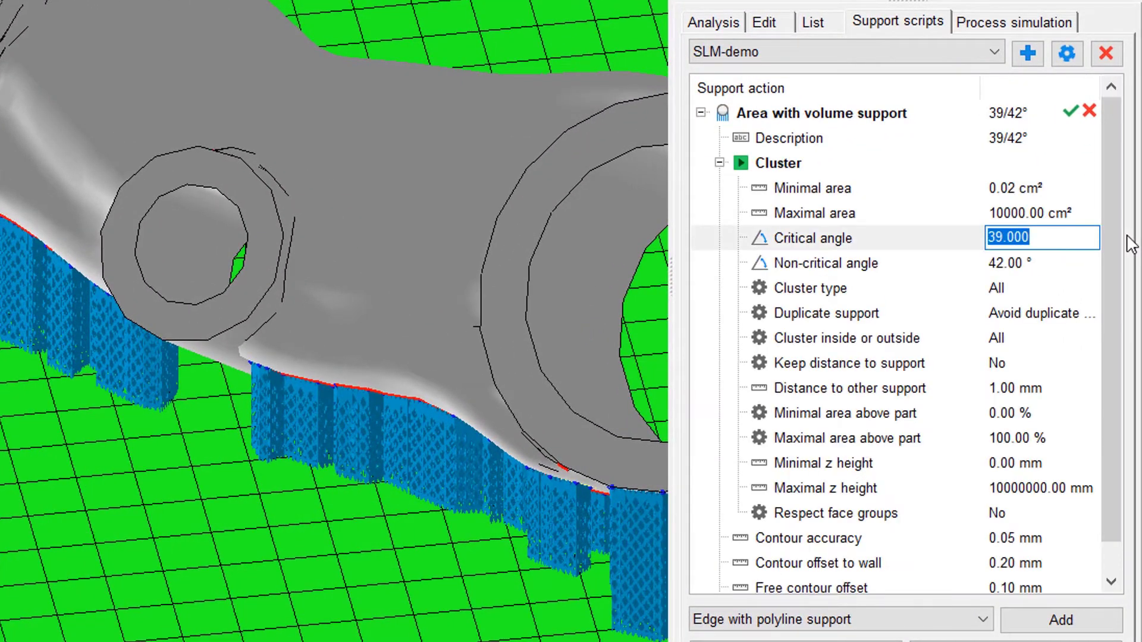
{"action": "type", "text": "44"}
{"action": "key", "text": "Tab"}
{"action": "type", "text": "45"}
{"action": "key", "text": "Tab"}
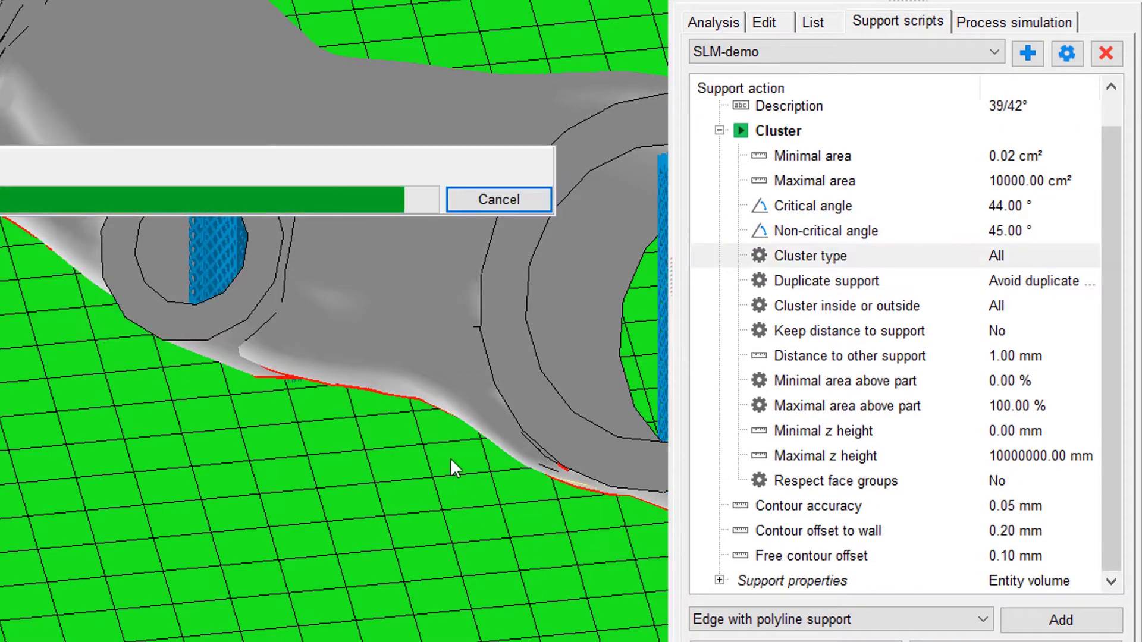
{"action": "scroll", "coordinate": [102, 199], "scroll_direction": "down", "scroll_amount": 2}
{"action": "right_click_drag", "start_coordinate": [102, 199], "coordinate": [446, 97]}
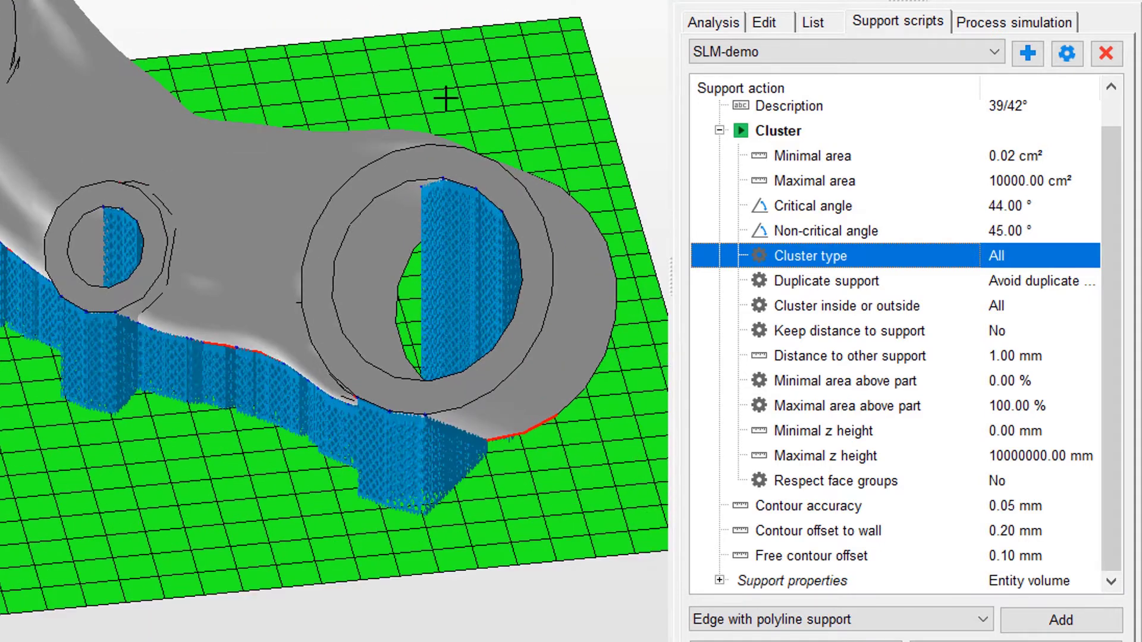
- Change the support structure pattern to Punched plate
{"action": "left_click", "coordinate": [720, 130]}
{"action": "left_click", "coordinate": [719, 263]}
{"action": "left_click", "coordinate": [737, 388]}
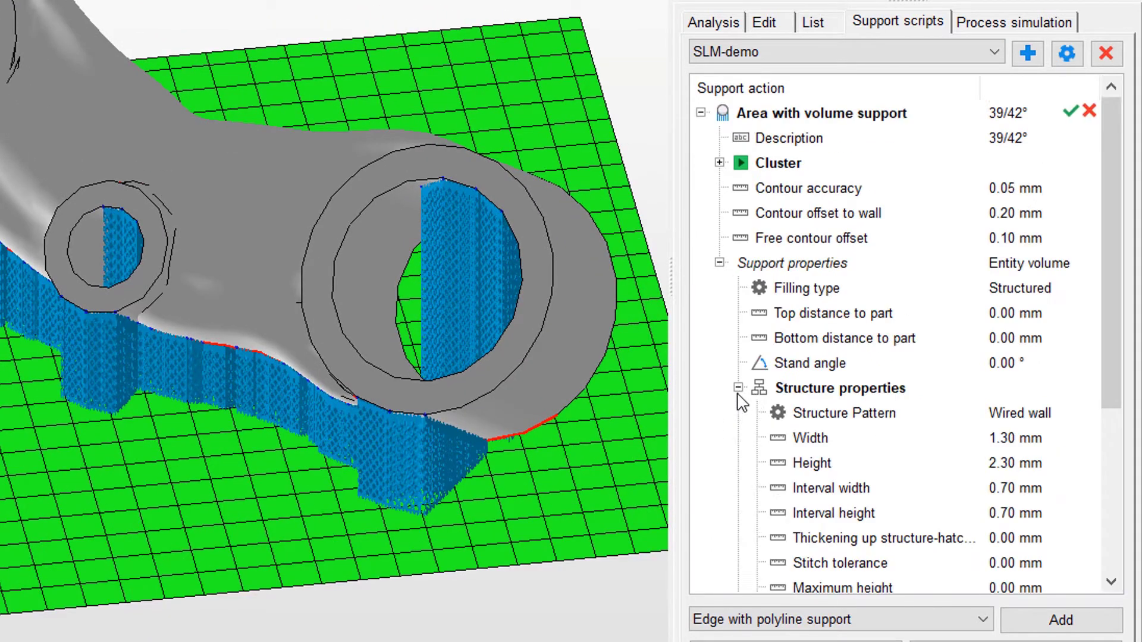
{"action": "left_click", "coordinate": [1047, 408]}
{"action": "left_click", "coordinate": [1070, 453]}
{"action": "scroll", "coordinate": [1124, 467], "scroll_direction": "down", "scroll_amount": 2}
{"action": "scroll", "coordinate": [1124, 467], "scroll_direction": "down", "scroll_amount": 1}
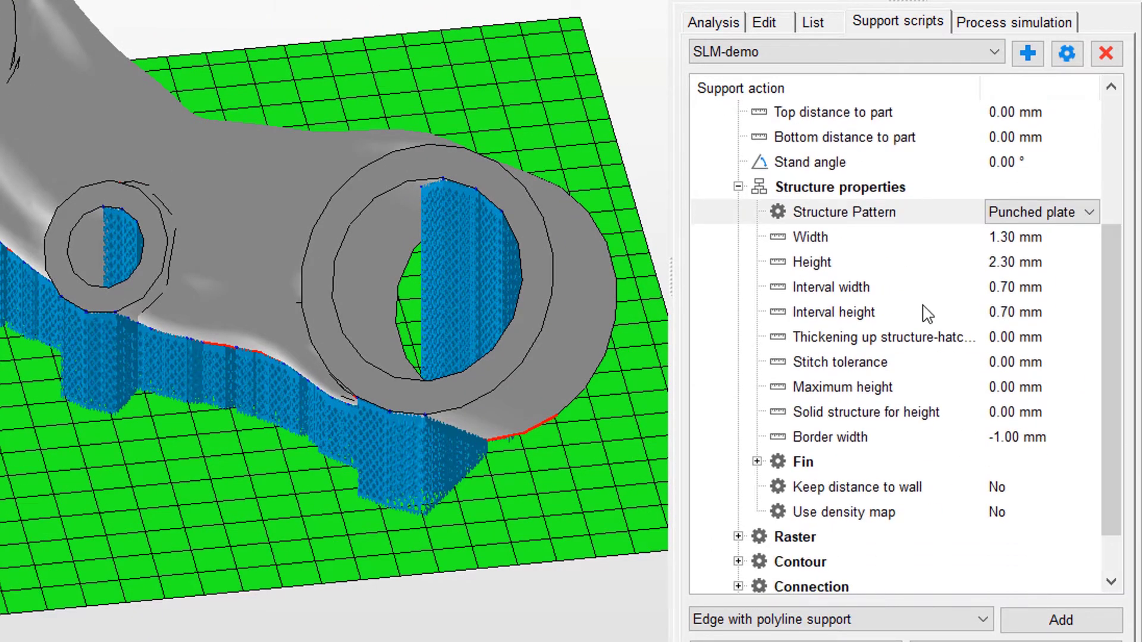
- Give the punched plate width 1, height 4 and 1 mm intervals, then regenerate supports
{"action": "left_click", "coordinate": [1019, 238]}
{"action": "type", "text": "1"}
{"action": "left_click", "coordinate": [1063, 256]}
{"action": "type", "text": "4"}
{"action": "left_click", "coordinate": [1028, 297]}
{"action": "type", "text": "1"}
{"action": "left_click", "coordinate": [1027, 322]}
{"action": "type", "text": "1"}
{"action": "left_click", "coordinate": [1033, 332]}
{"action": "scroll", "coordinate": [1106, 419], "scroll_direction": "down", "scroll_amount": 2}
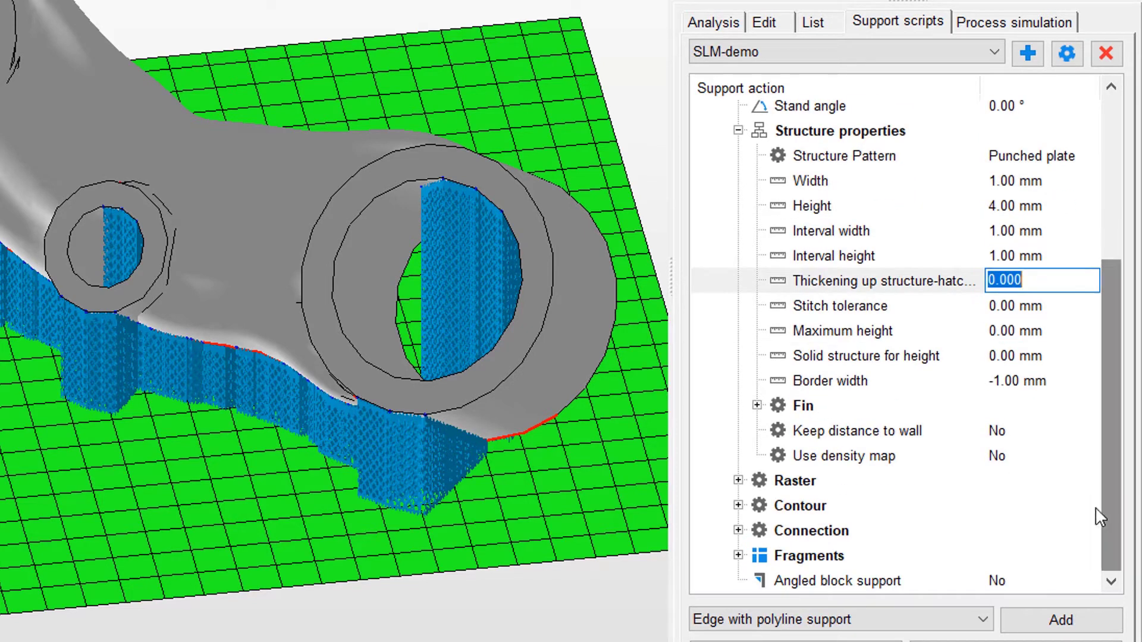
{"action": "key", "text": "Return"}
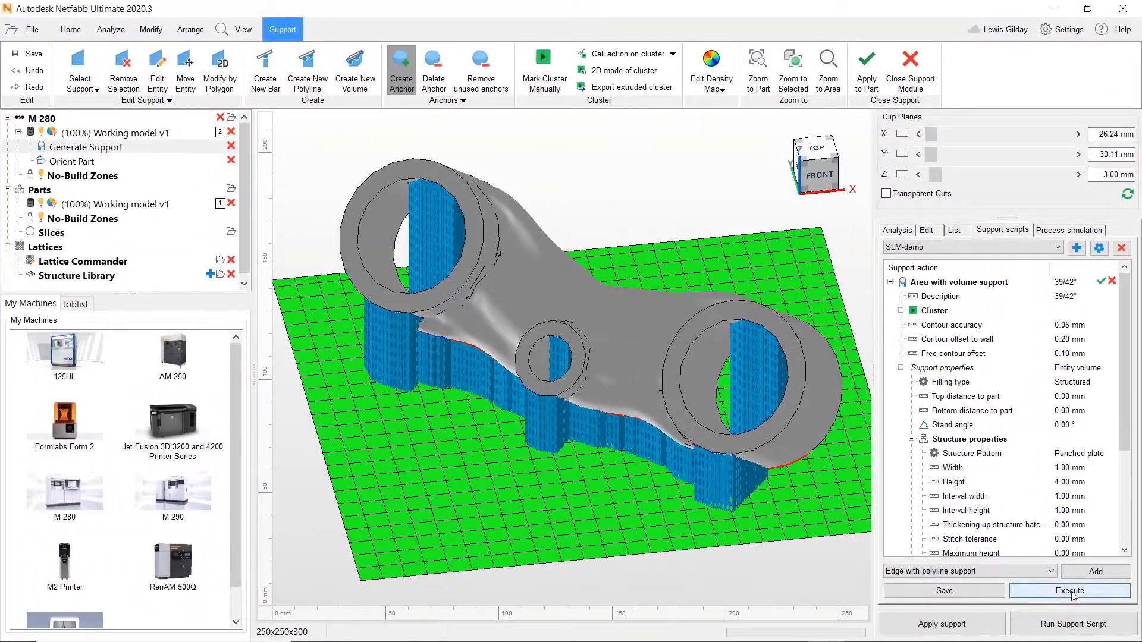
- Set the platform connection to Strip, regenerate supports, and select the left ring's support block
{"action": "left_click", "coordinate": [911, 439]}
{"action": "left_click", "coordinate": [911, 482]}
{"action": "scroll", "coordinate": [924, 496], "scroll_direction": "down", "scroll_amount": 2}
{"action": "left_click", "coordinate": [922, 492]}
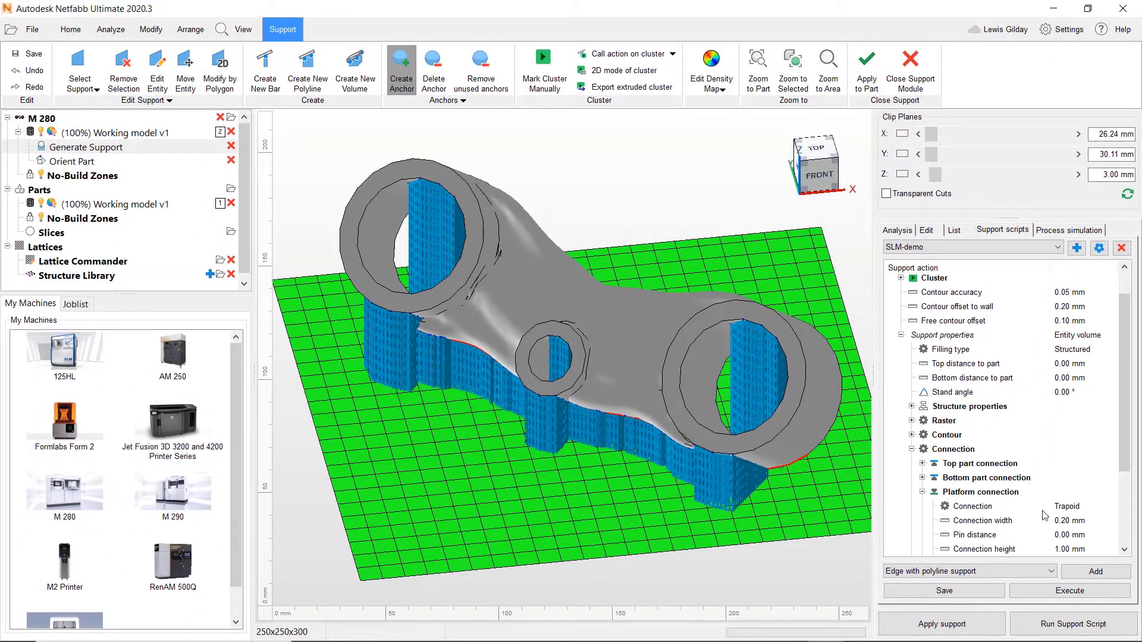
{"action": "scroll", "coordinate": [1097, 522], "scroll_direction": "up", "scroll_amount": 2}
{"action": "scroll", "coordinate": [1097, 522], "scroll_direction": "down", "scroll_amount": 3}
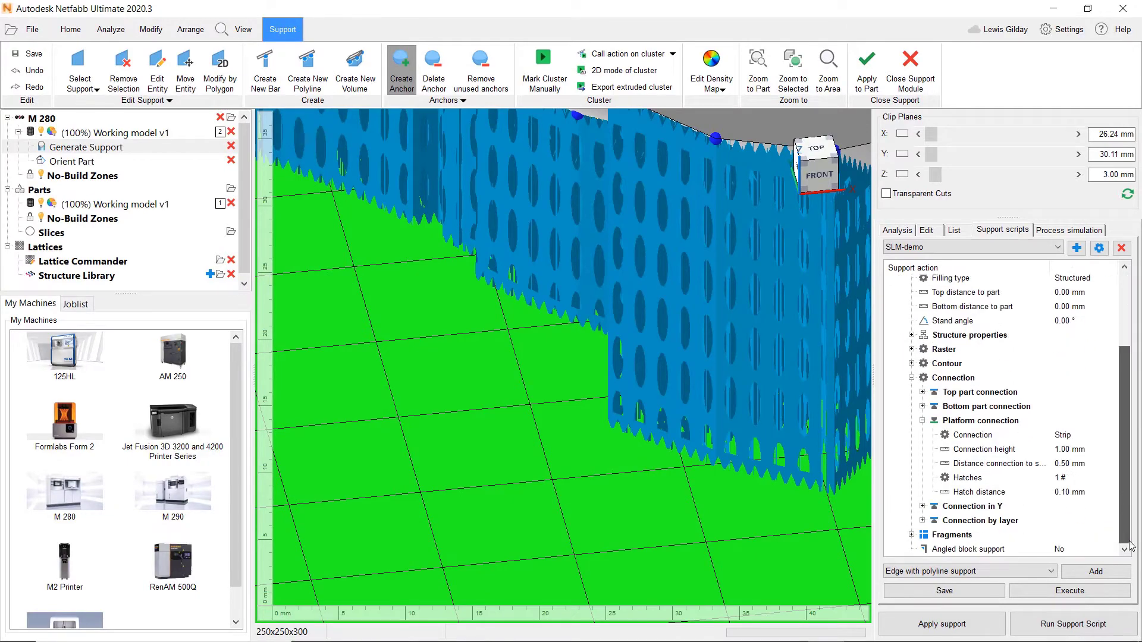
{"action": "left_click", "coordinate": [1088, 591]}
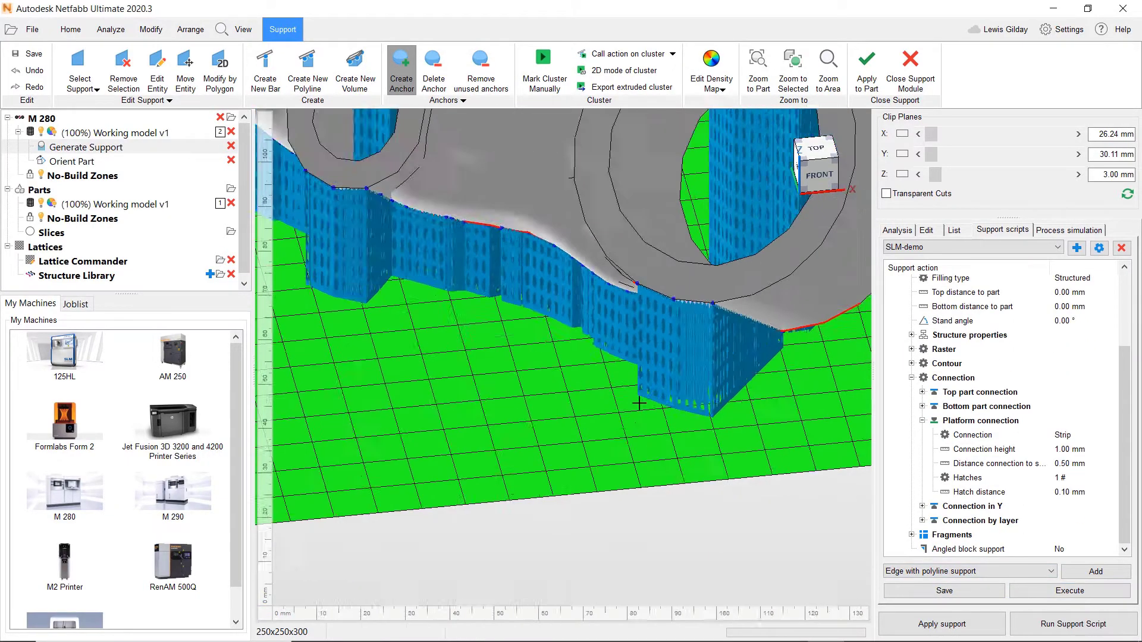
{"action": "key", "text": "Escape"}
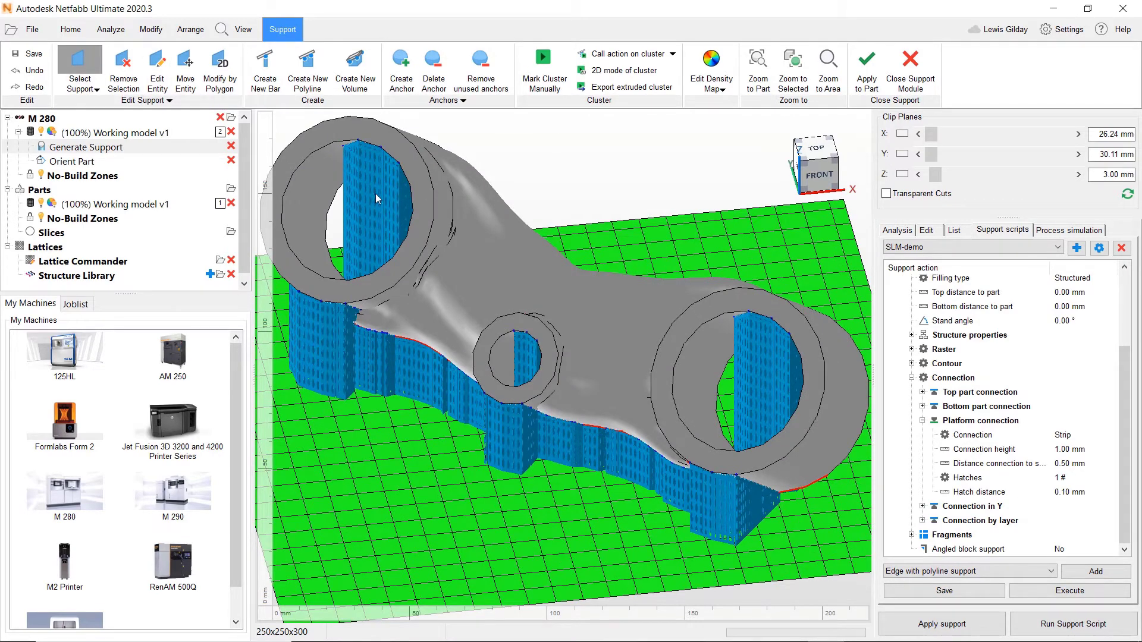
{"action": "left_click", "coordinate": [376, 194]}
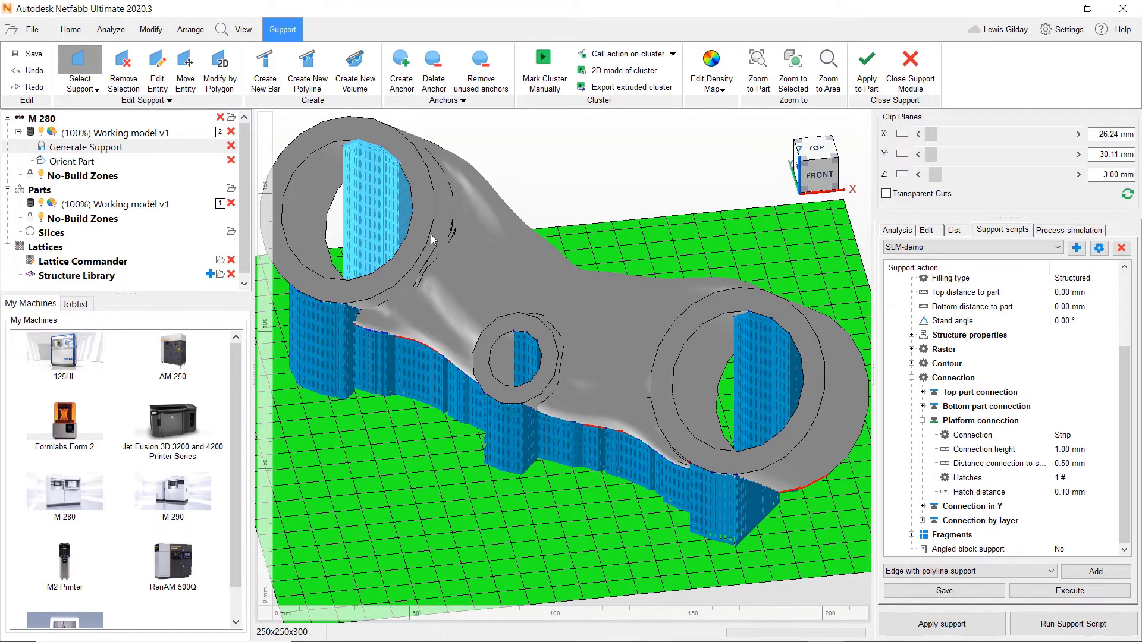
- Turn on angled block support for the left ring's support and tilt its top to about 37.8°
{"action": "left_click", "coordinate": [928, 231]}
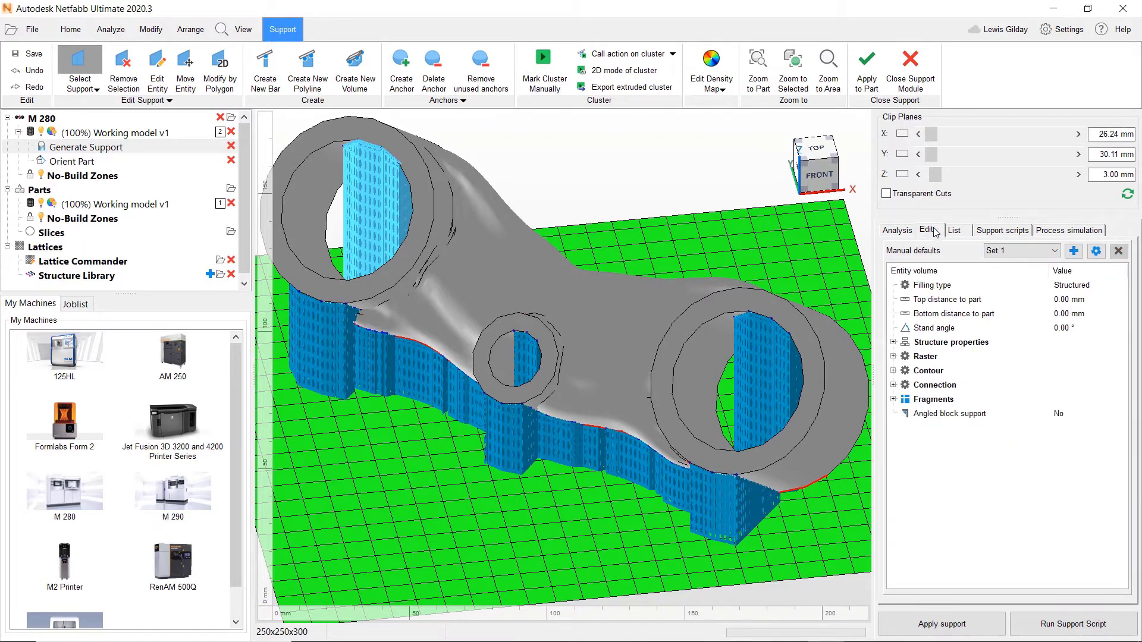
{"action": "left_click", "coordinate": [1071, 414]}
{"action": "left_click", "coordinate": [1072, 413]}
{"action": "left_click", "coordinate": [1064, 433]}
{"action": "left_click", "coordinate": [832, 138]}
{"action": "left_click_drag", "start_coordinate": [712, 339], "coordinate": [746, 359]}
{"action": "mouse_move", "coordinate": [661, 356]}
{"action": "left_mouse_down"}
{"action": "mouse_move", "coordinate": [650, 369]}
{"action": "mouse_move", "coordinate": [647, 297]}
{"action": "mouse_move", "coordinate": [648, 366]}
{"action": "left_mouse_up"}
{"action": "right_click_drag", "start_coordinate": [648, 366], "coordinate": [464, 414]}
- Give the right ring's support an angled top of 19.1°, then apply the supports
{"action": "left_click", "coordinate": [432, 413]}
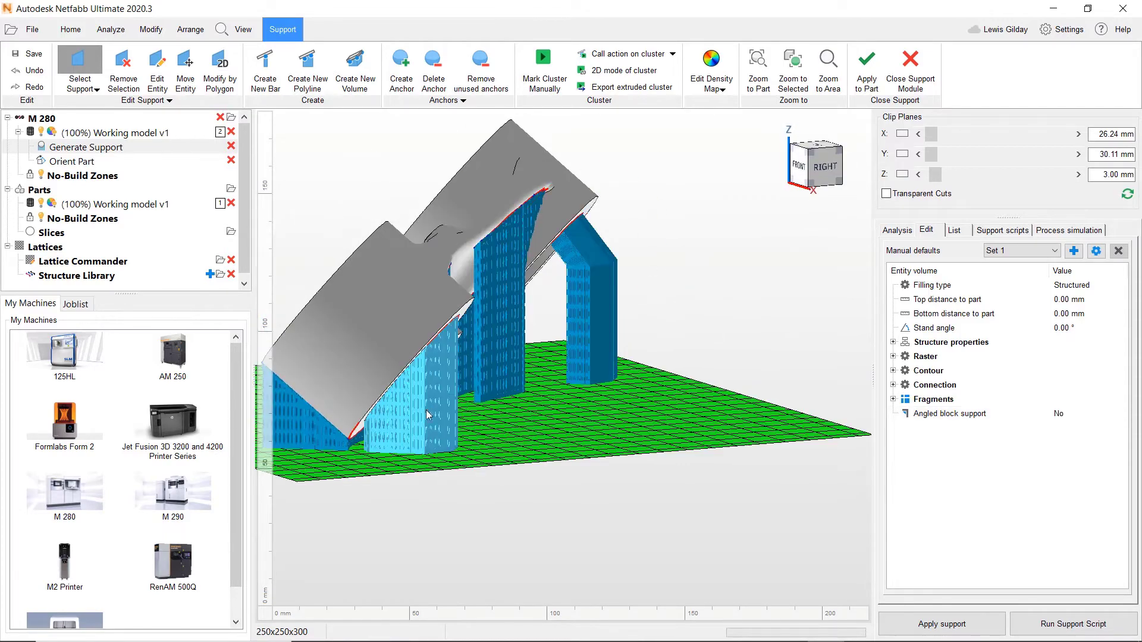
{"action": "left_click", "coordinate": [402, 379]}
{"action": "key", "text": "1"}
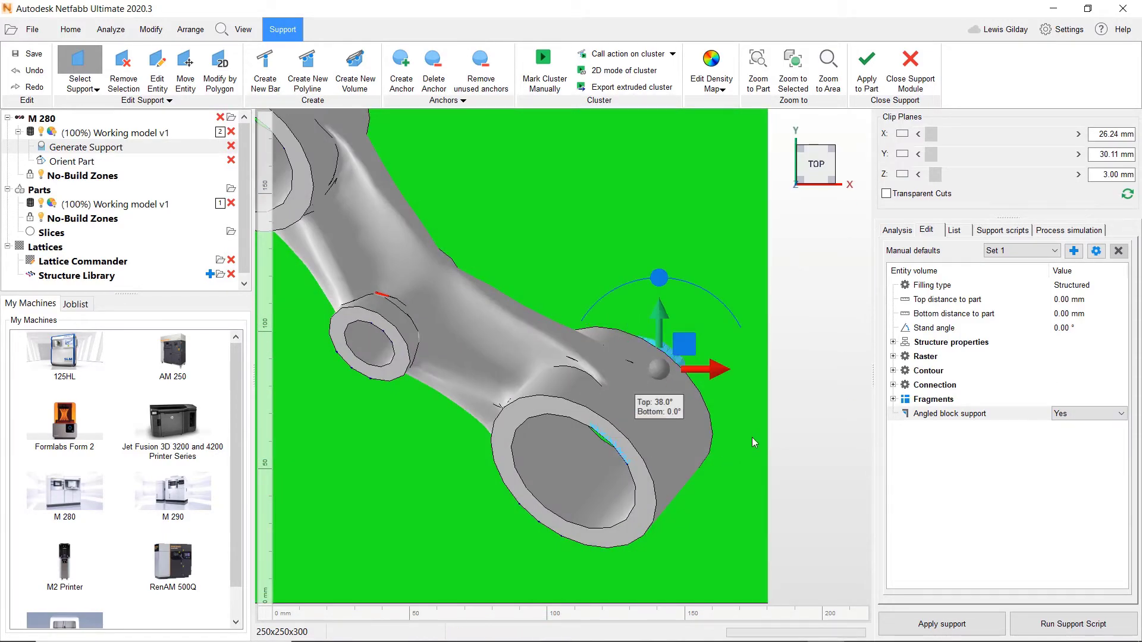
{"action": "right_click_drag", "start_coordinate": [750, 437], "coordinate": [630, 333]}
{"action": "left_click_drag", "start_coordinate": [626, 329], "coordinate": [627, 361]}
{"action": "right_click_drag", "start_coordinate": [626, 361], "coordinate": [783, 317]}
{"action": "left_click", "coordinate": [1002, 230]}
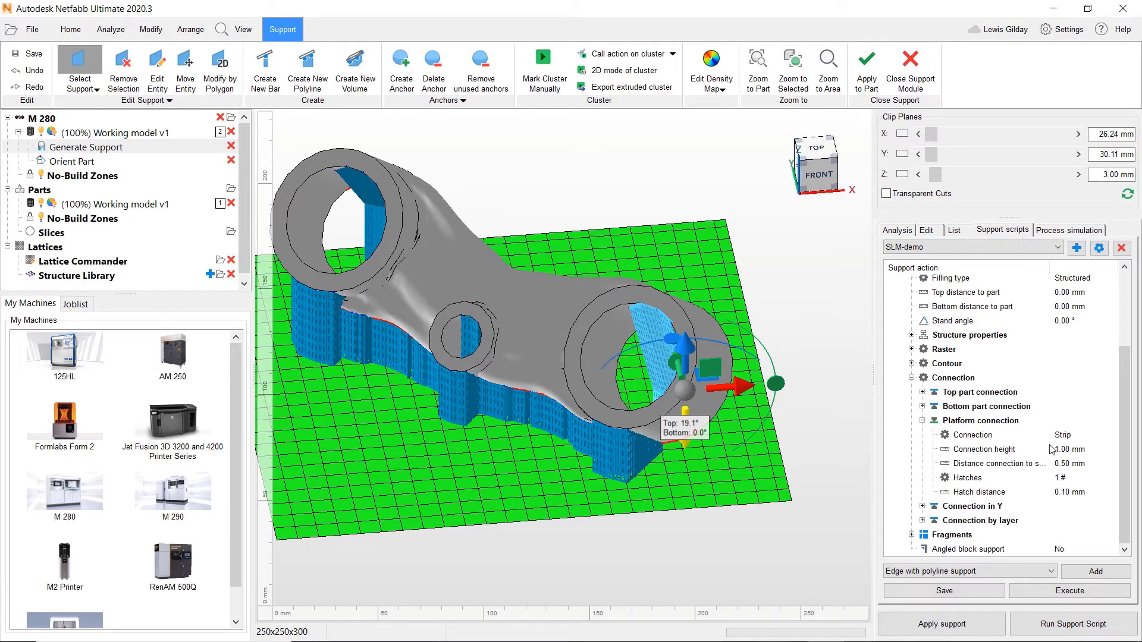
{"action": "left_click", "coordinate": [947, 630]}
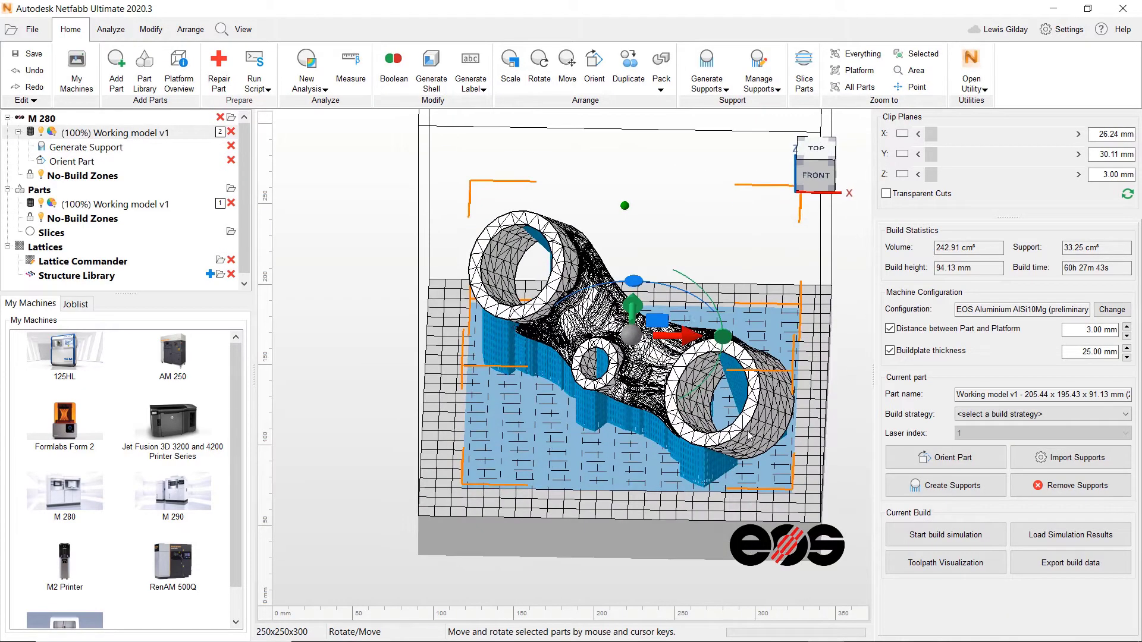
{"action": "middle_click_drag", "start_coordinate": [695, 281], "coordinate": [621, 317]}
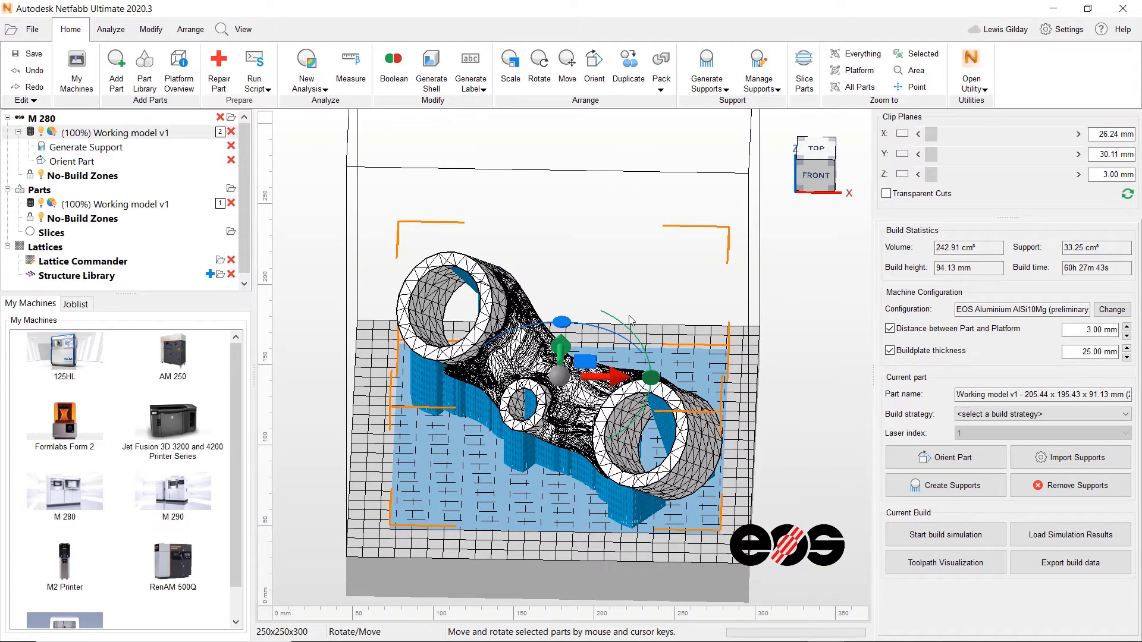
{"action": "left_click", "coordinate": [725, 87]}
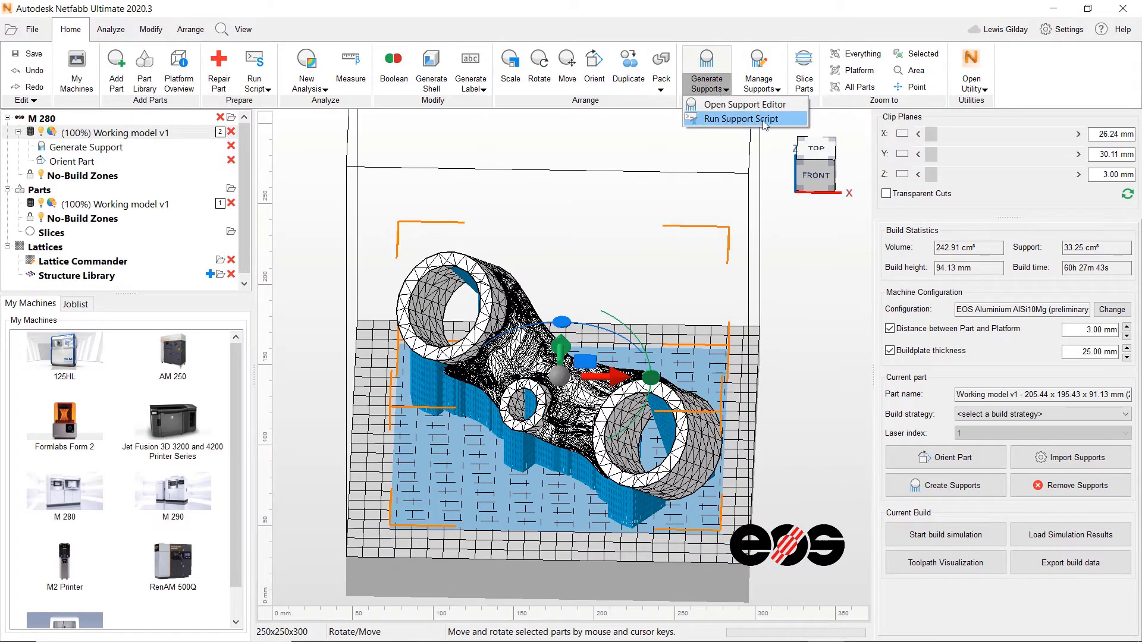
{"action": "left_click", "coordinate": [741, 118]}
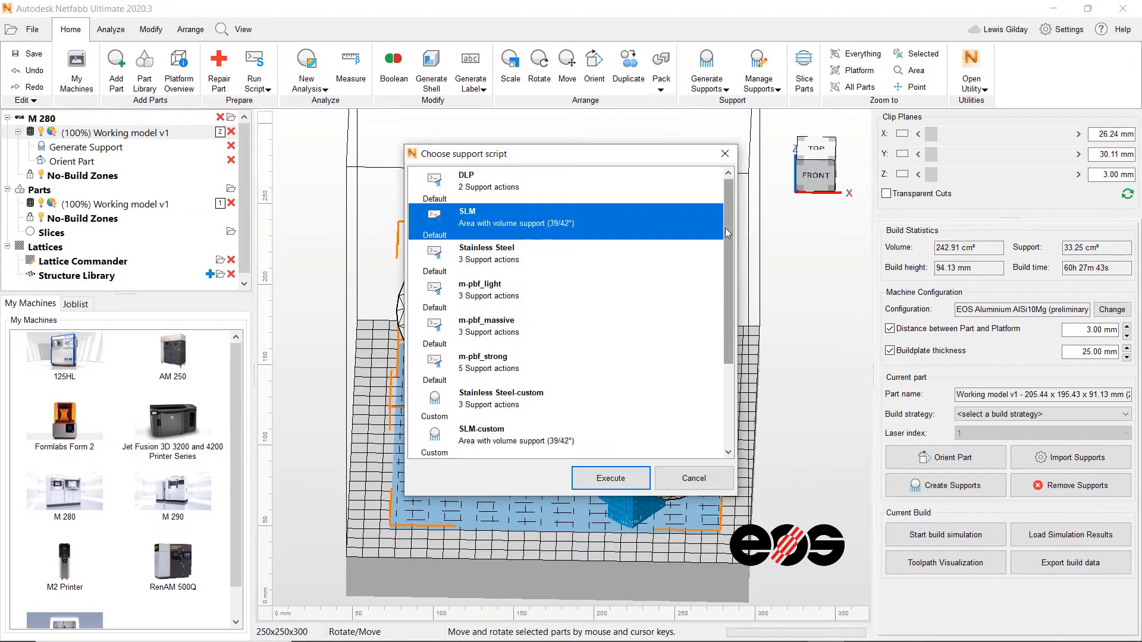
{"action": "scroll", "coordinate": [725, 227], "scroll_direction": "down", "scroll_amount": 2}
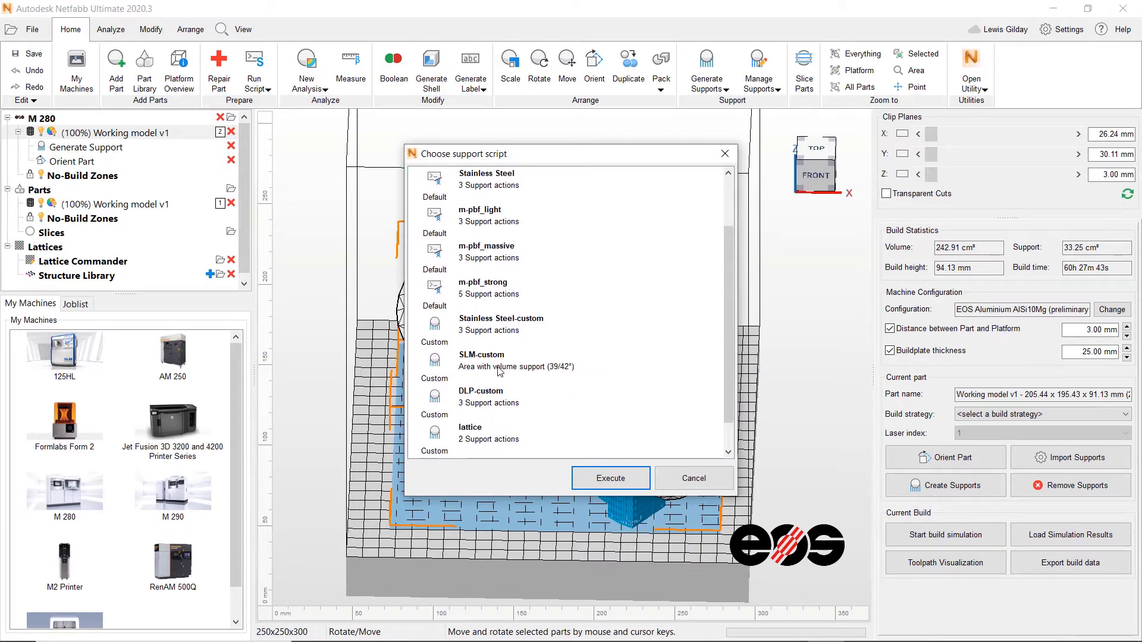
{"action": "scroll", "coordinate": [723, 357], "scroll_direction": "down", "scroll_amount": 1}
{"action": "left_click", "coordinate": [694, 479]}
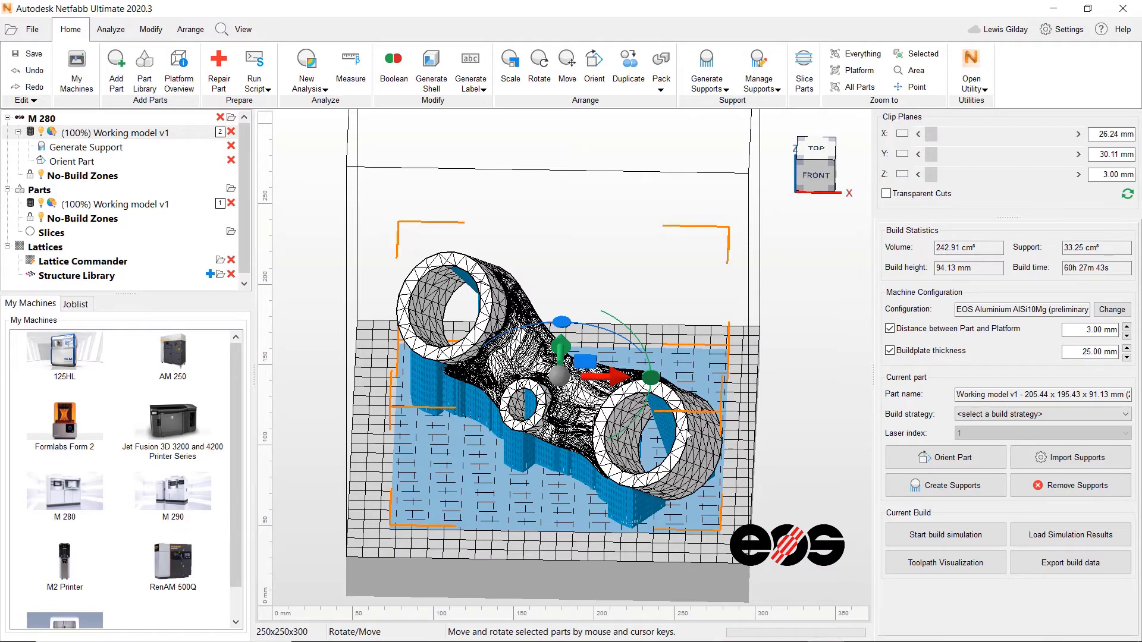
- Retessellate Working model v1 with the High accuracy preset and refresh its attached supports
{"action": "scroll", "coordinate": [845, 441], "scroll_direction": "up", "scroll_amount": 3}
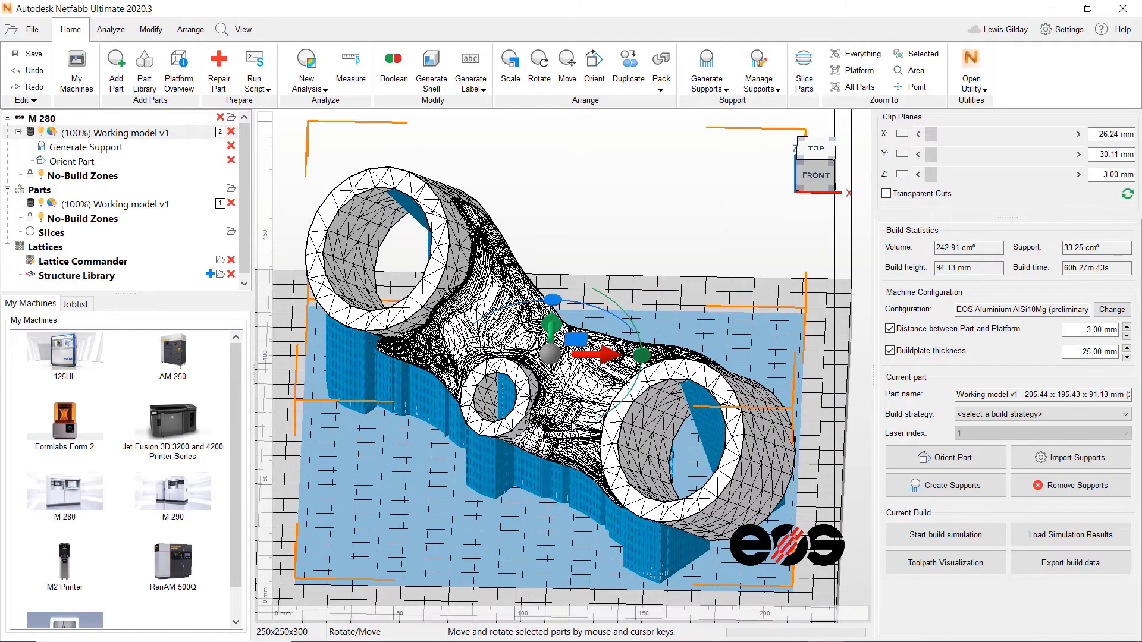
{"action": "right_click", "coordinate": [462, 239]}
{"action": "mouse_move", "coordinate": [598, 537]}
{"action": "left_click", "coordinate": [678, 507]}
{"action": "left_click", "coordinate": [381, 273]}
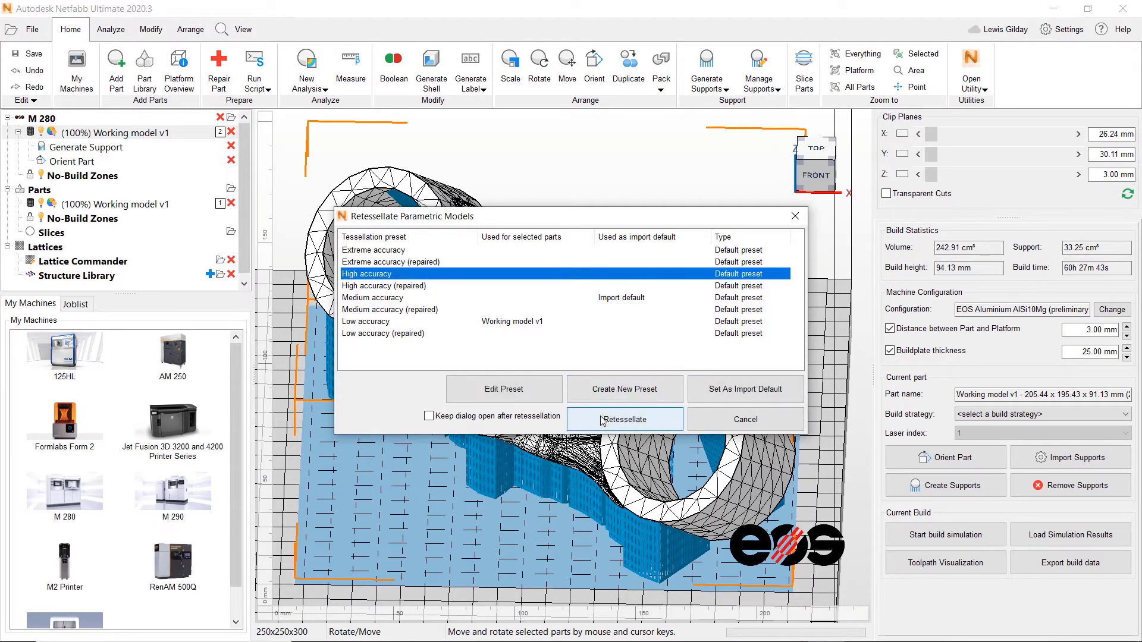
{"action": "left_click", "coordinate": [624, 420]}
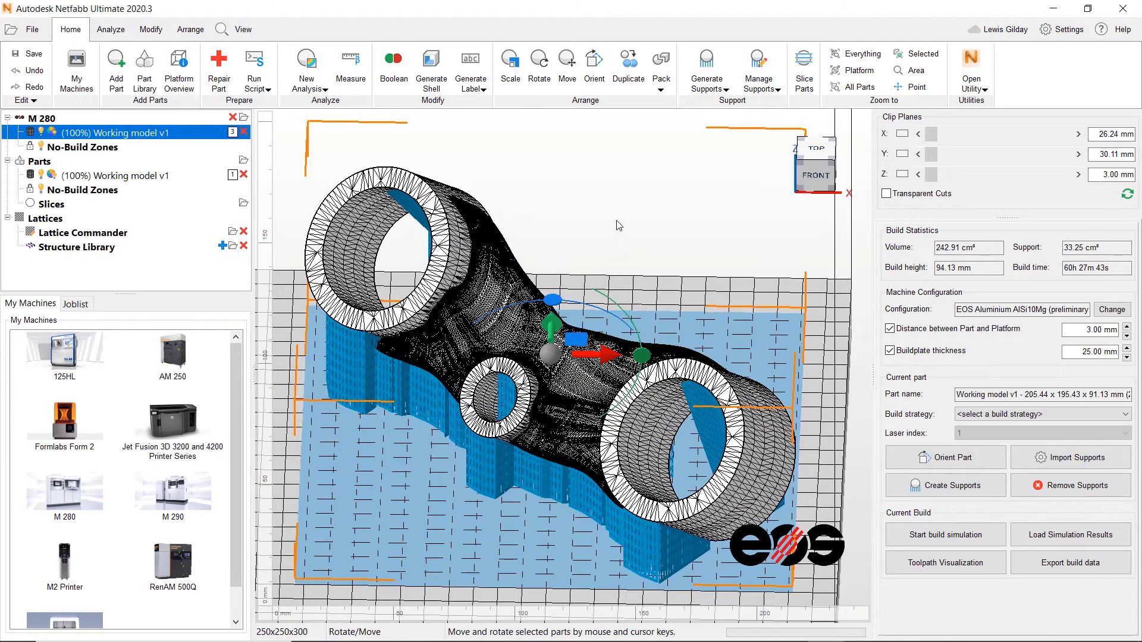
{"action": "left_click", "coordinate": [758, 71]}
{"action": "left_click", "coordinate": [773, 117]}
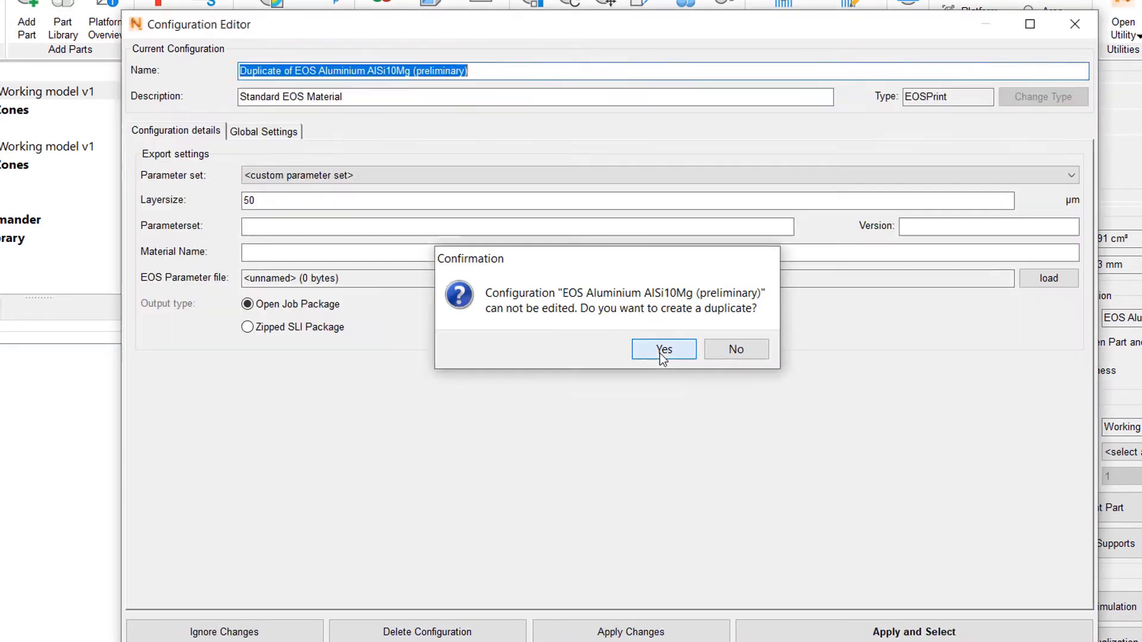
- Duplicate the EOS Aluminium AlSi10Mg configuration, review its Global Settings, and close the editor
{"action": "left_click", "coordinate": [663, 350]}
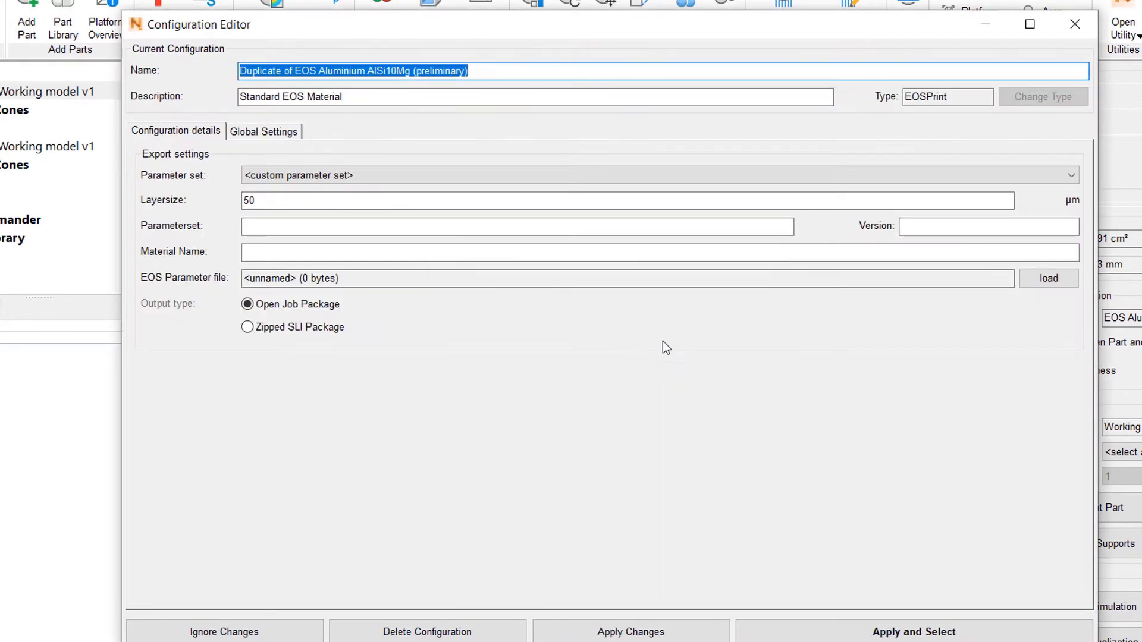
{"action": "left_click", "coordinate": [279, 130]}
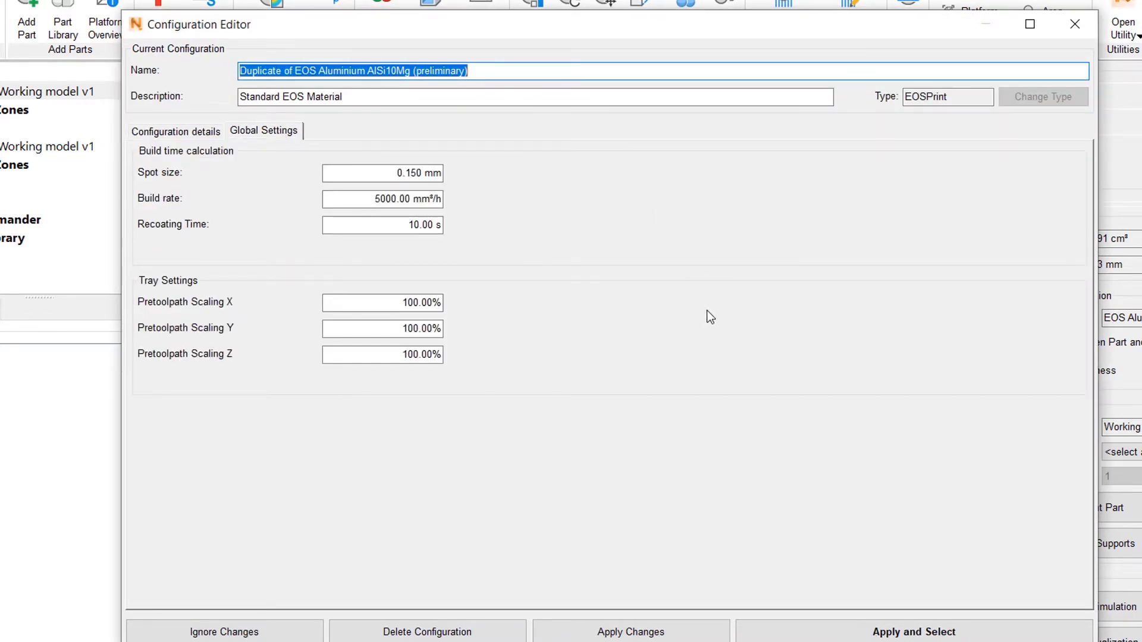
{"action": "left_click", "coordinate": [1075, 23]}
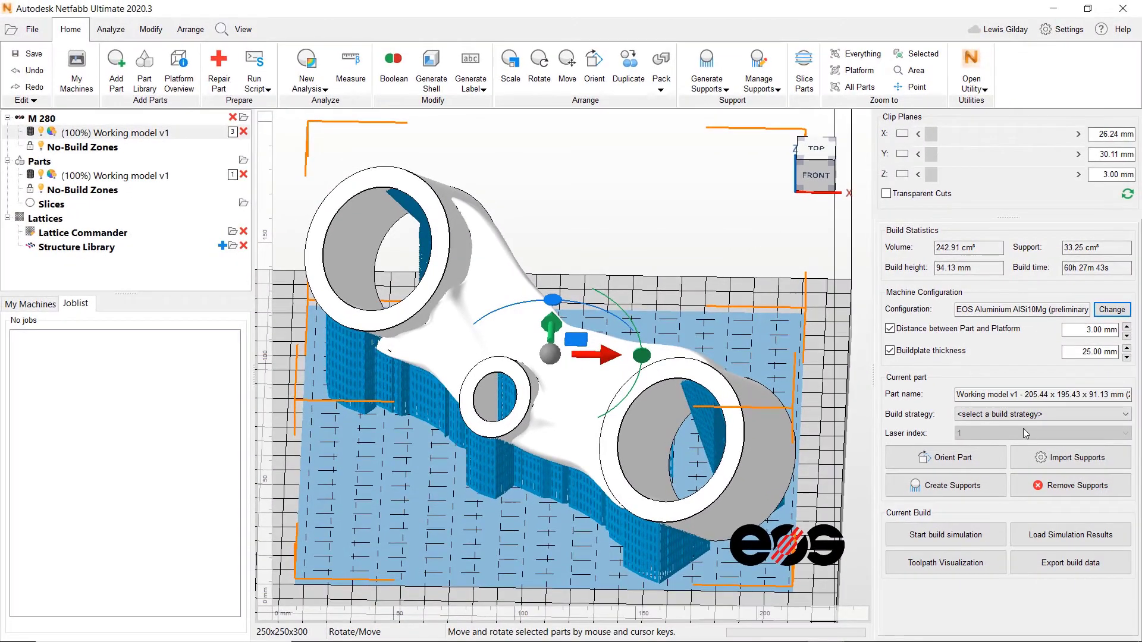
- Pick Solid part as the build strategy and preview toolpaths from layer 1 of 1885
{"action": "left_click", "coordinate": [1055, 412]}
{"action": "left_click", "coordinate": [1028, 439]}
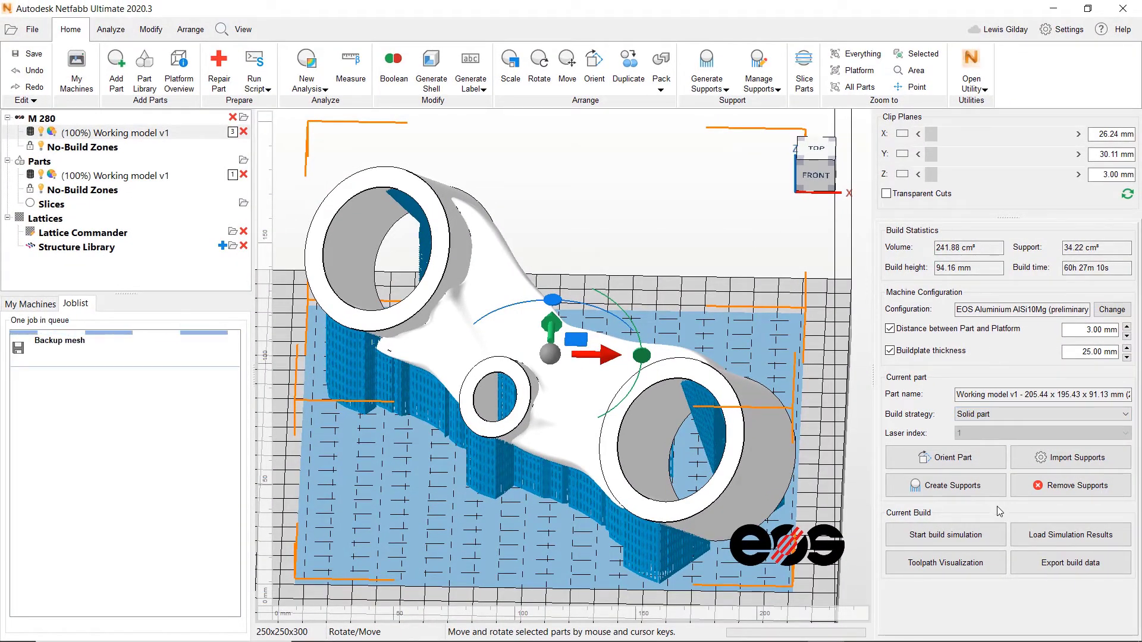
{"action": "left_click", "coordinate": [947, 563]}
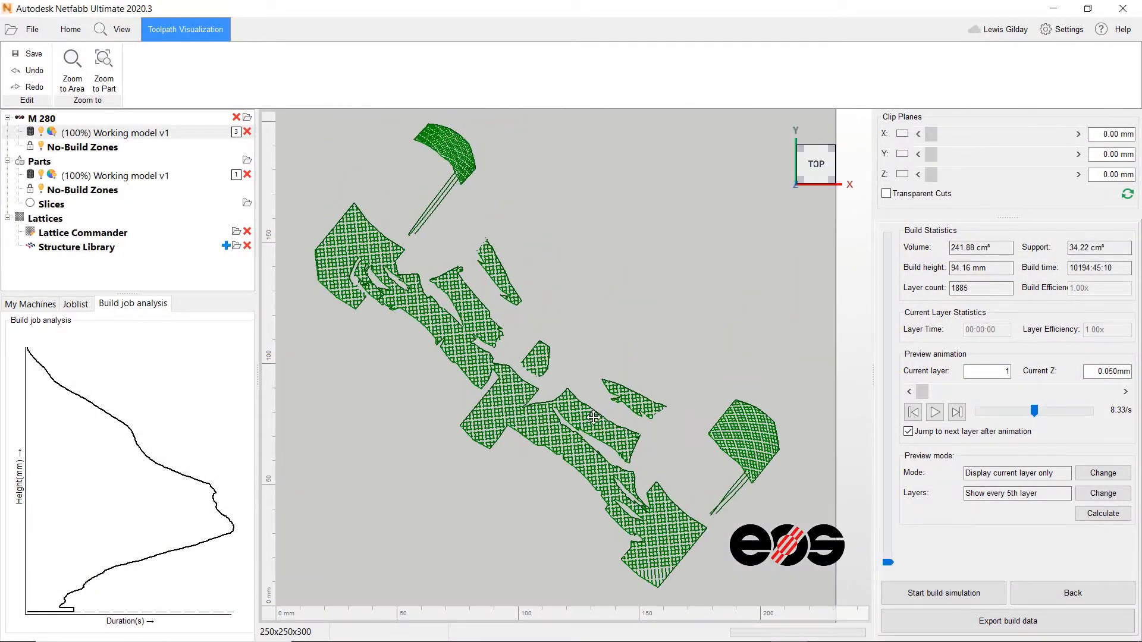
- Step the toolpath preview up to layer 882, zooming in on the hatching and back out
{"action": "left_click_drag", "start_coordinate": [888, 563], "coordinate": [888, 443]}
{"action": "scroll", "coordinate": [447, 337], "scroll_direction": "up", "scroll_amount": 3}
{"action": "scroll", "coordinate": [447, 337], "scroll_direction": "up", "scroll_amount": 2}
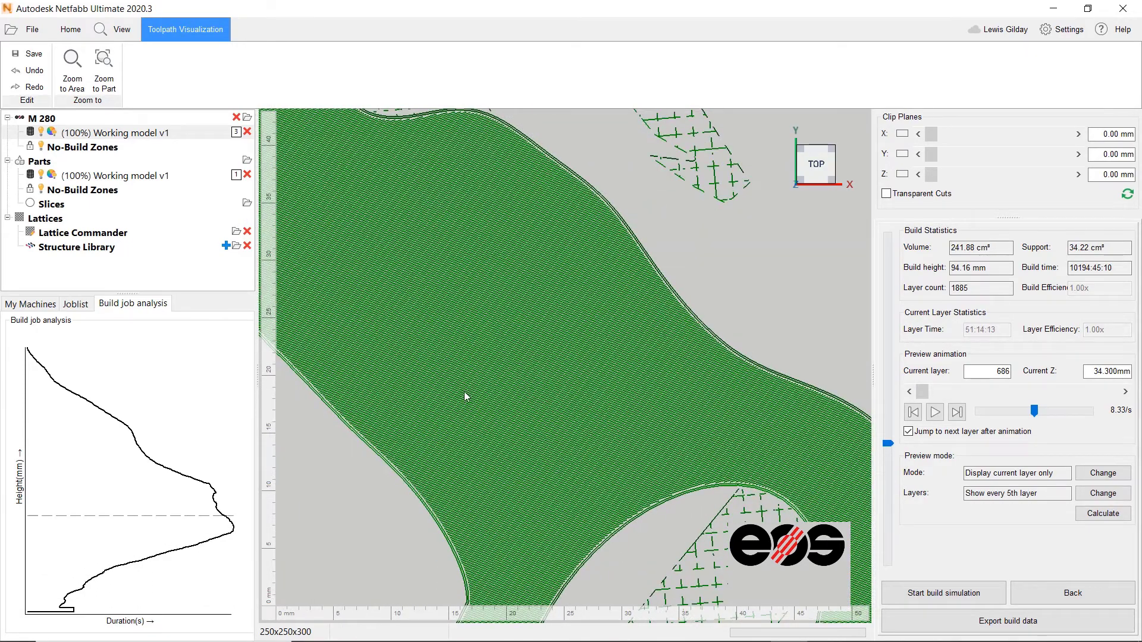
{"action": "scroll", "coordinate": [464, 392], "scroll_direction": "up", "scroll_amount": 2}
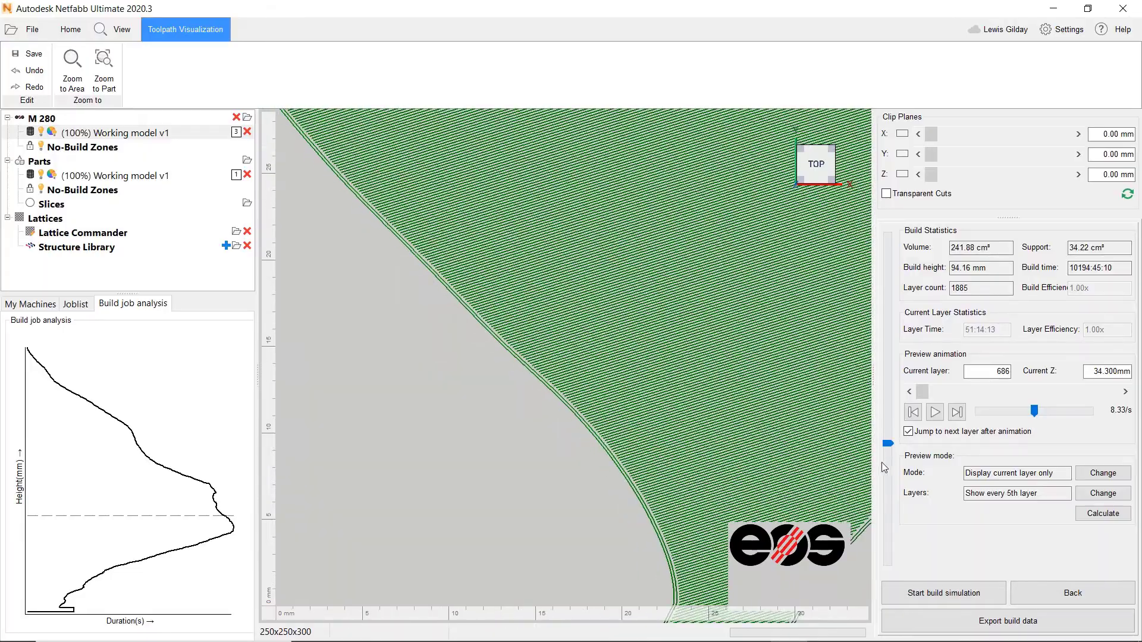
{"action": "left_click_drag", "start_coordinate": [888, 443], "coordinate": [894, 409]}
{"action": "scroll", "coordinate": [634, 437], "scroll_direction": "down", "scroll_amount": 6}
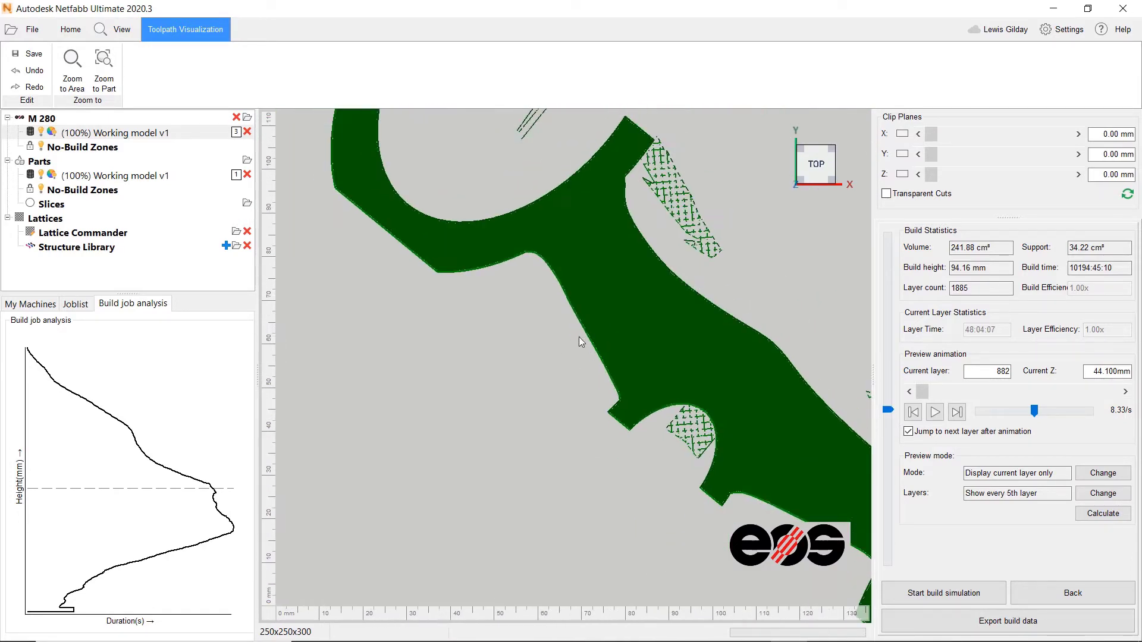
{"action": "scroll", "coordinate": [581, 342], "scroll_direction": "down", "scroll_amount": 5}
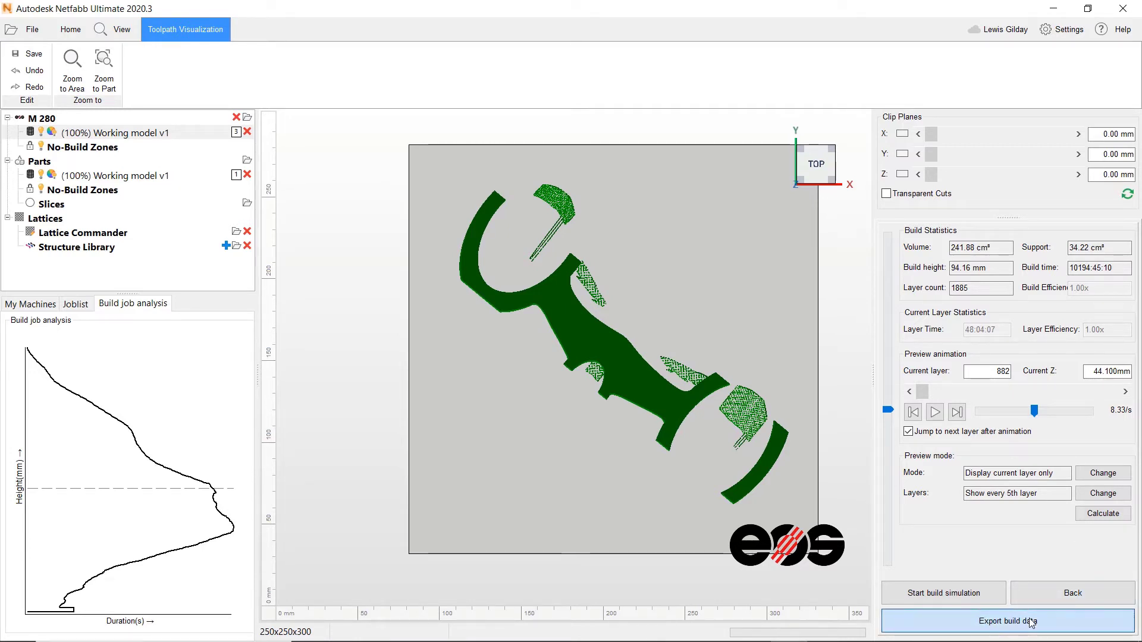
- From an isometric view, save the build as Motorcycle-part.3mf and simulate it
{"action": "left_click", "coordinate": [1072, 593]}
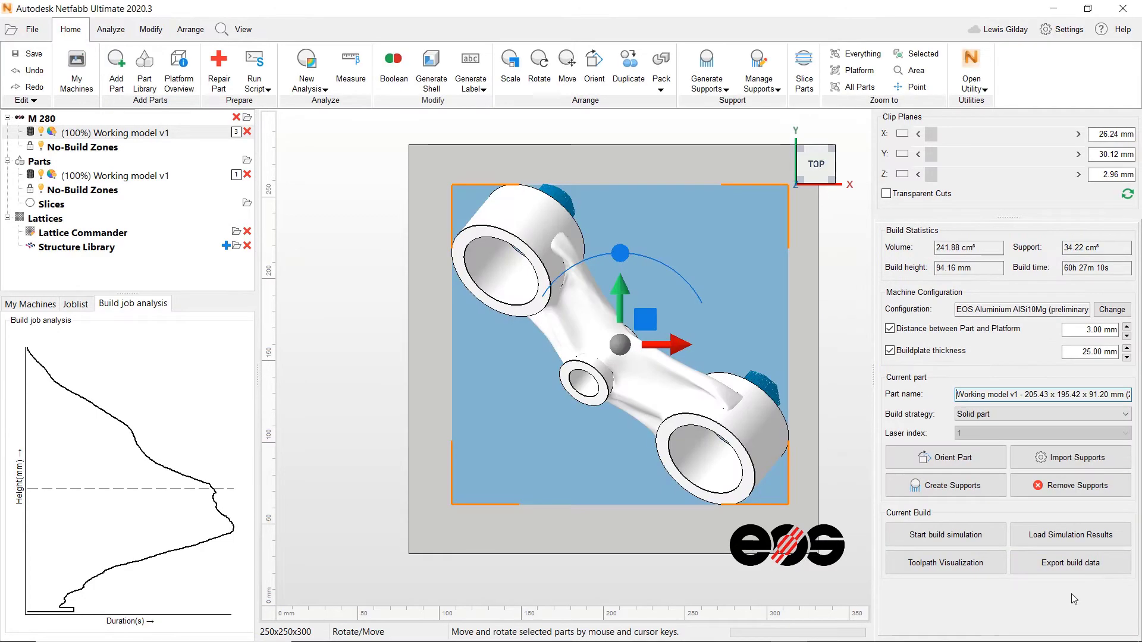
{"action": "left_click", "coordinate": [820, 173]}
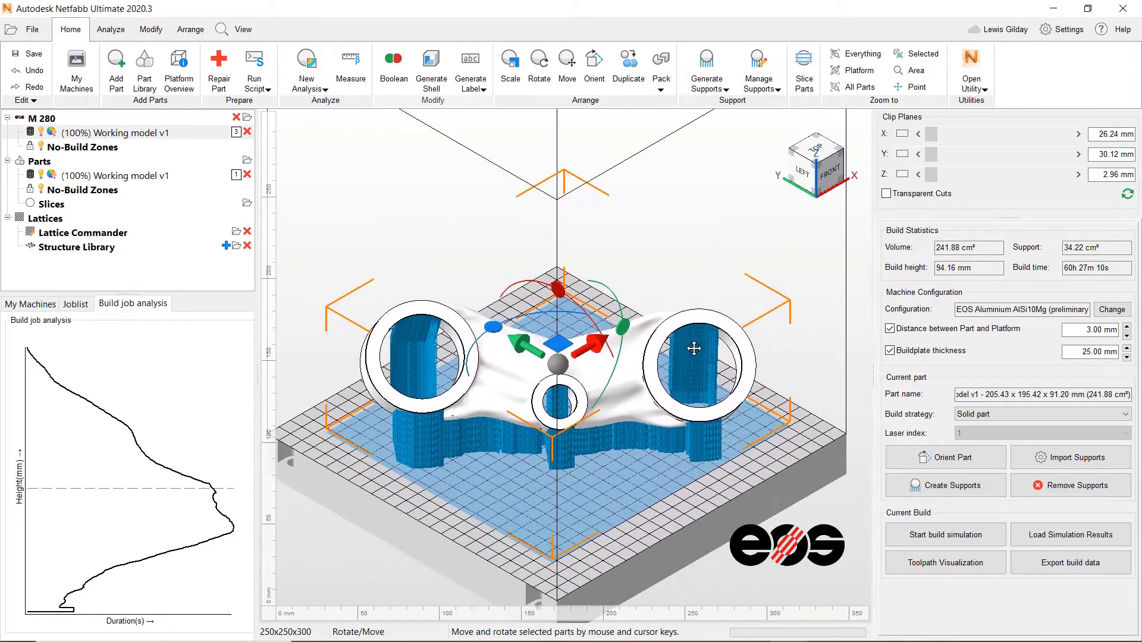
{"action": "left_click", "coordinate": [953, 537]}
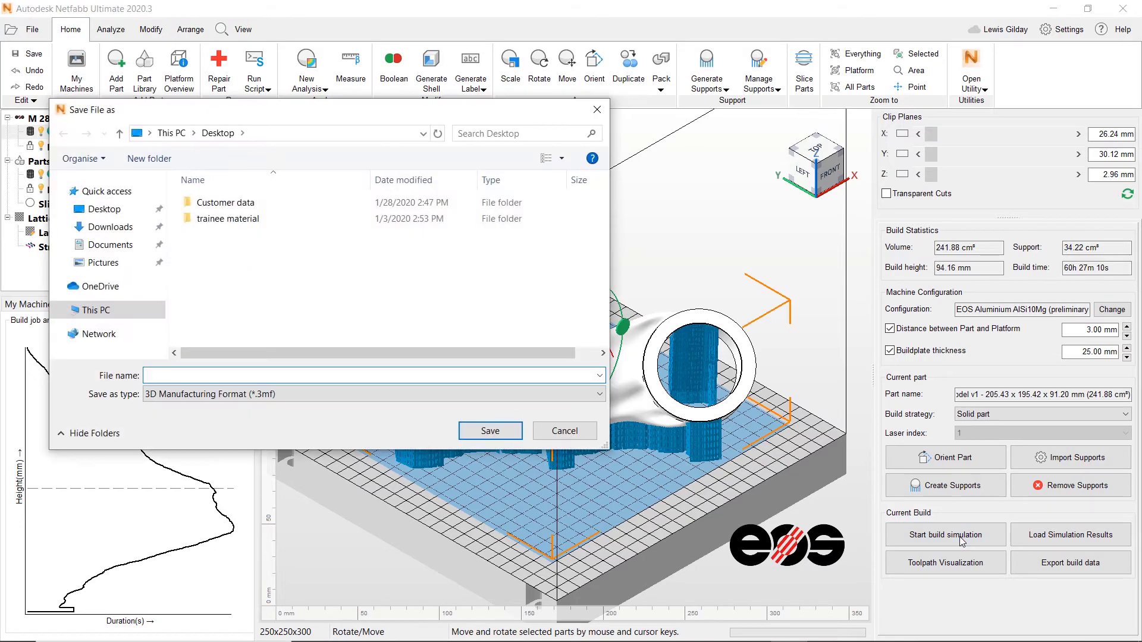
{"action": "type", "text": "Motorcycle-part"}
{"action": "left_click", "coordinate": [501, 436]}
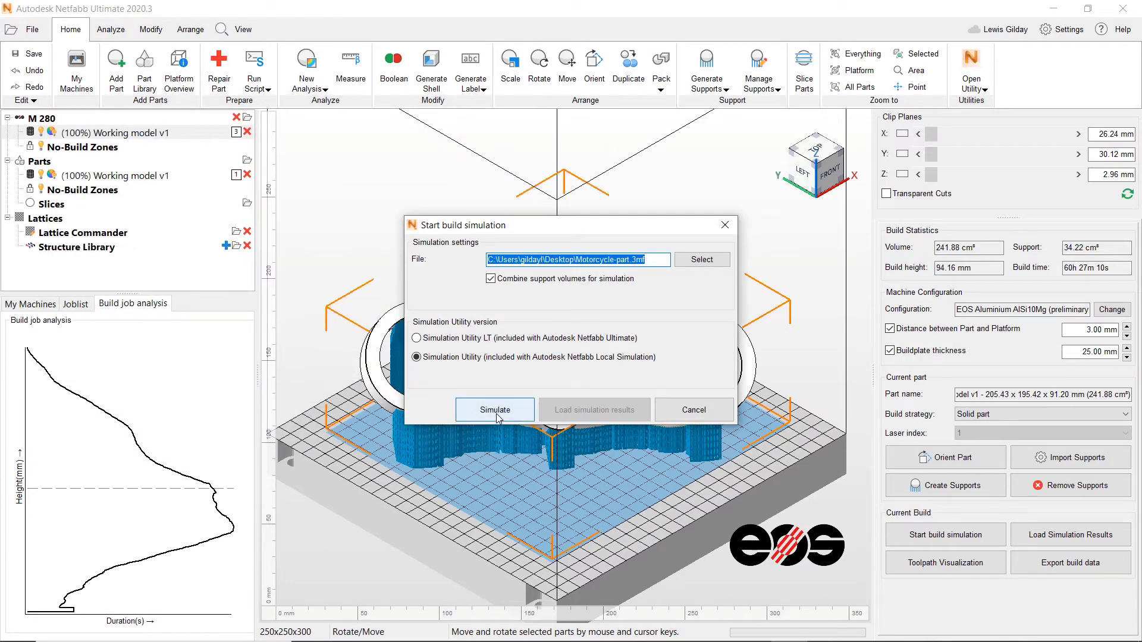
{"action": "left_click", "coordinate": [496, 417]}
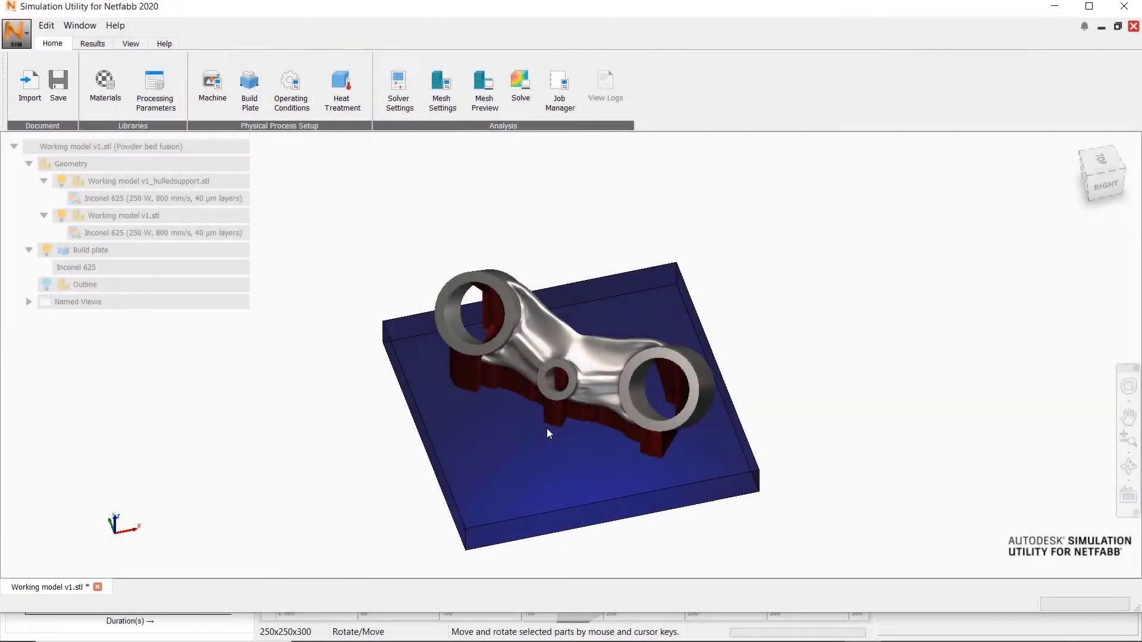
- View the finished simulation's displacement results, peaking at 1.3198 mm at increment 95
{"action": "scroll", "coordinate": [547, 428], "scroll_direction": "up", "scroll_amount": 3}
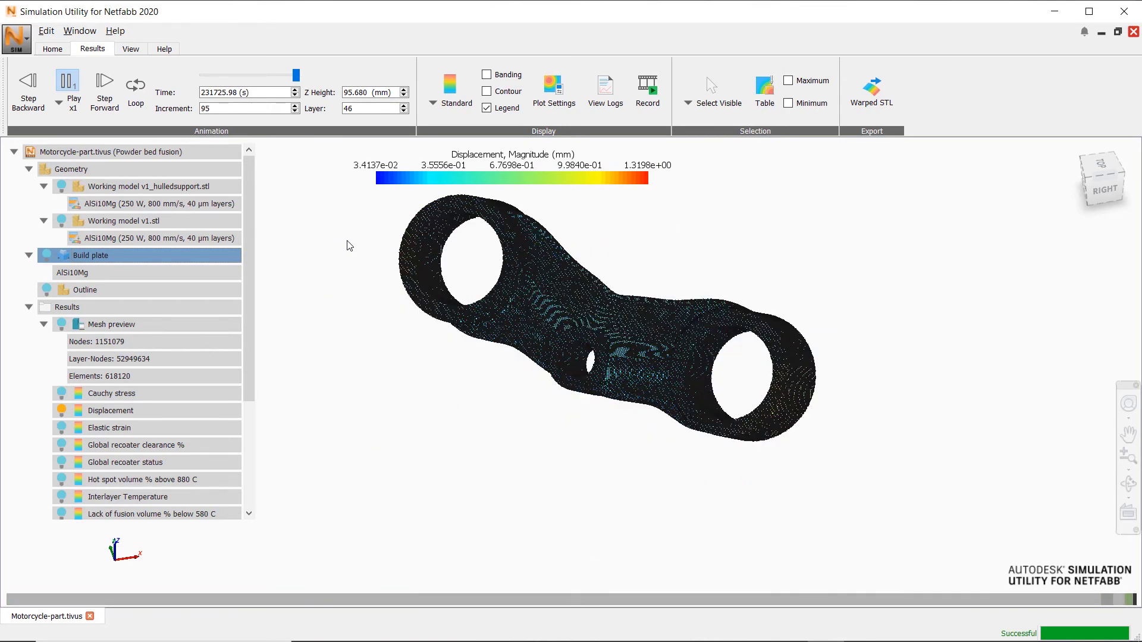
- Select Working model v1.stl and inspect the peak displacement of up to 1.3198 mm at the ring ends
{"action": "left_click", "coordinate": [103, 224]}
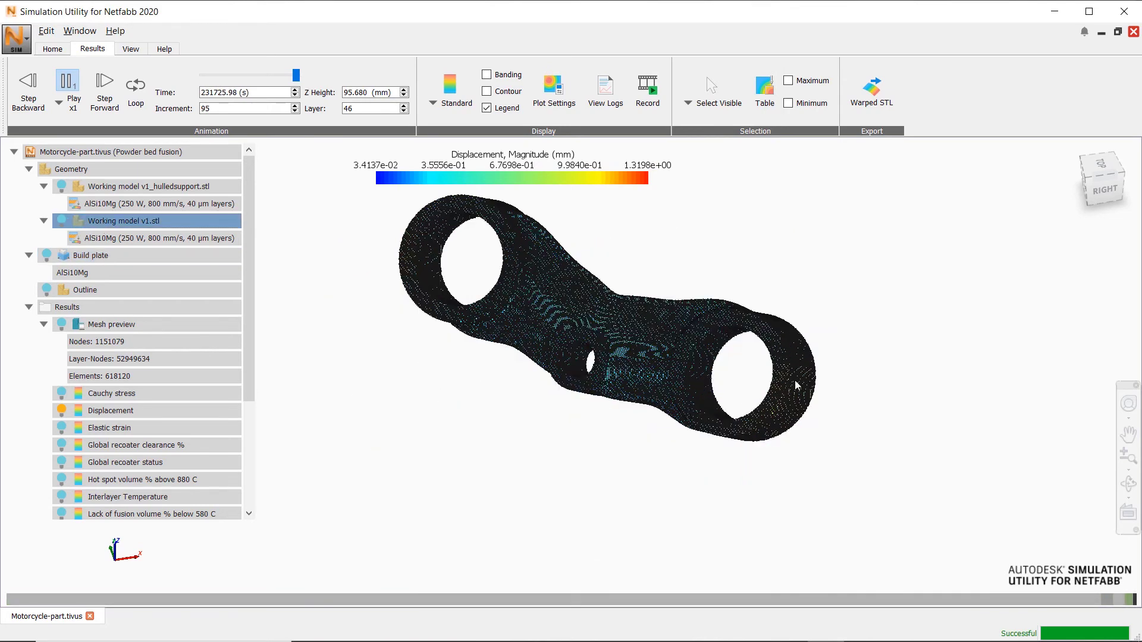
{"action": "scroll", "coordinate": [845, 384], "scroll_direction": "up", "scroll_amount": 5}
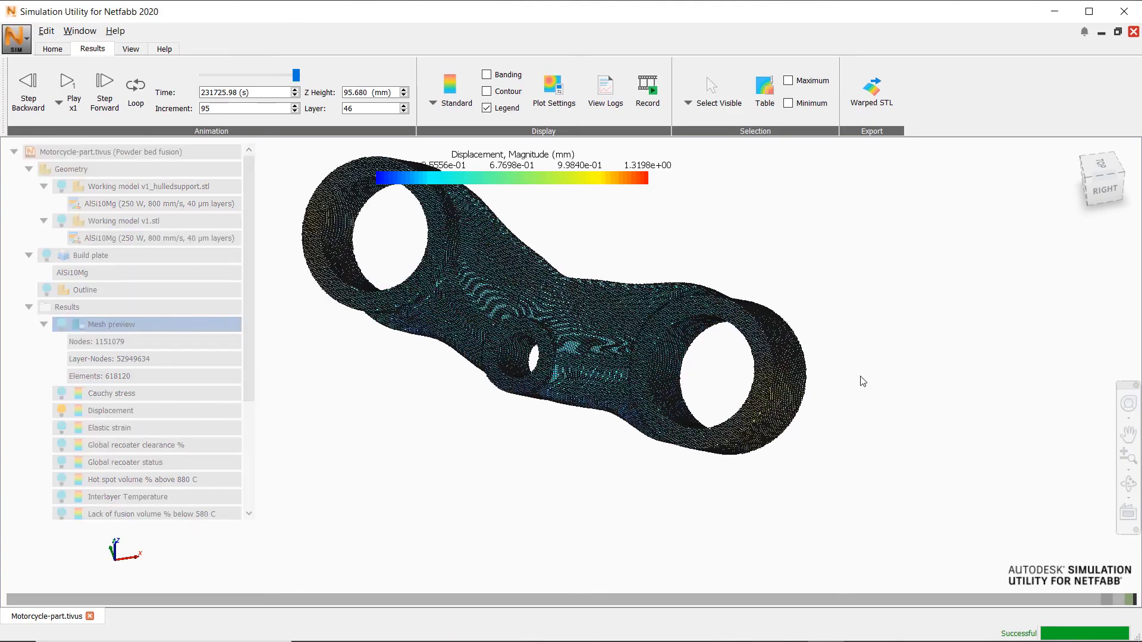
{"action": "scroll", "coordinate": [824, 379], "scroll_direction": "up", "scroll_amount": 2}
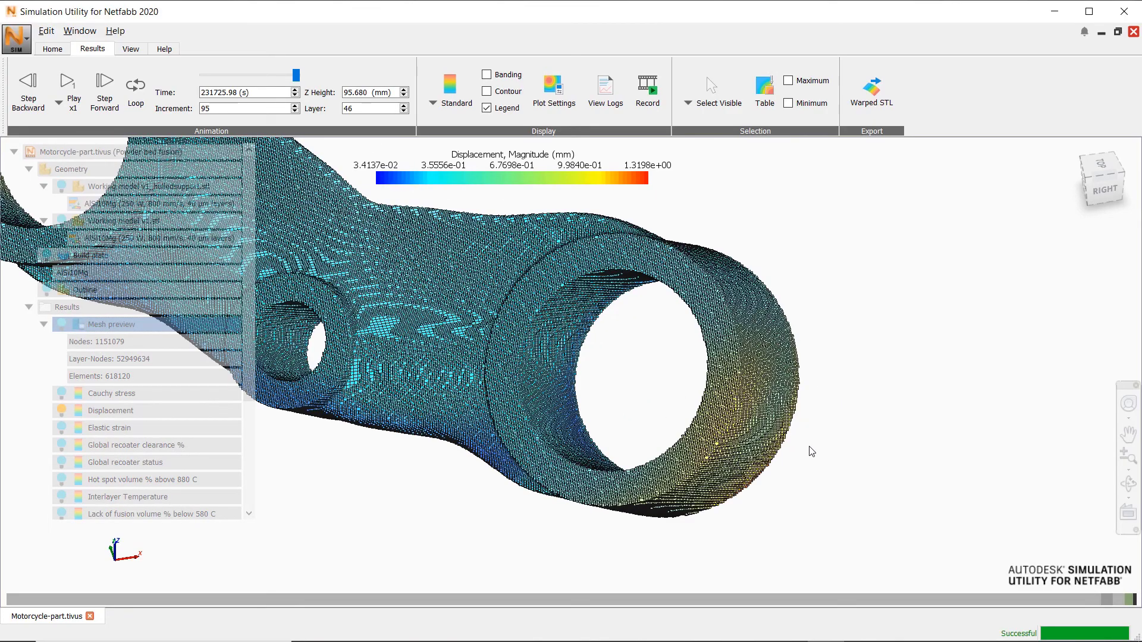
{"action": "middle_click_drag", "start_coordinate": [811, 446], "coordinate": [807, 478]}
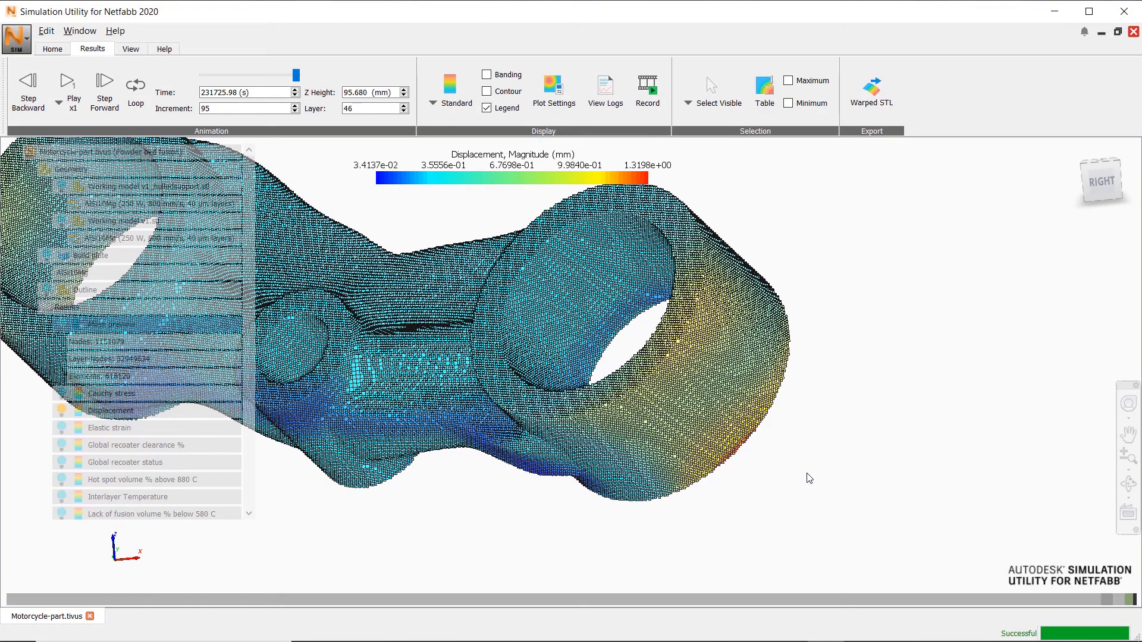
{"action": "middle_click_drag", "start_coordinate": [468, 306], "coordinate": [427, 298]}
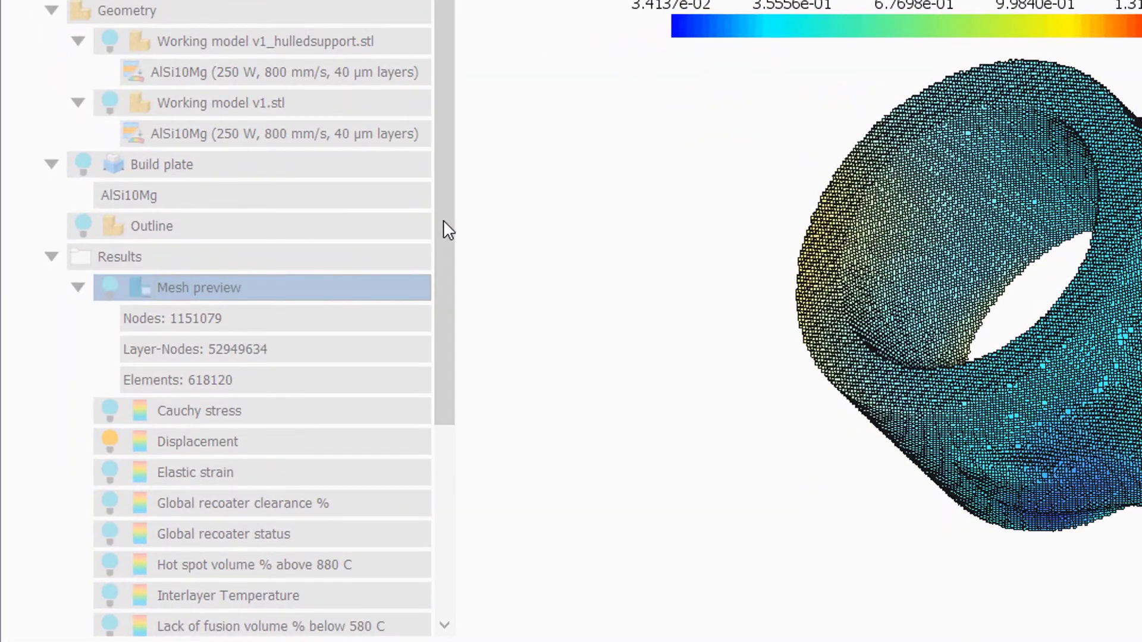
{"action": "left_click_drag", "start_coordinate": [429, 235], "coordinate": [439, 446]}
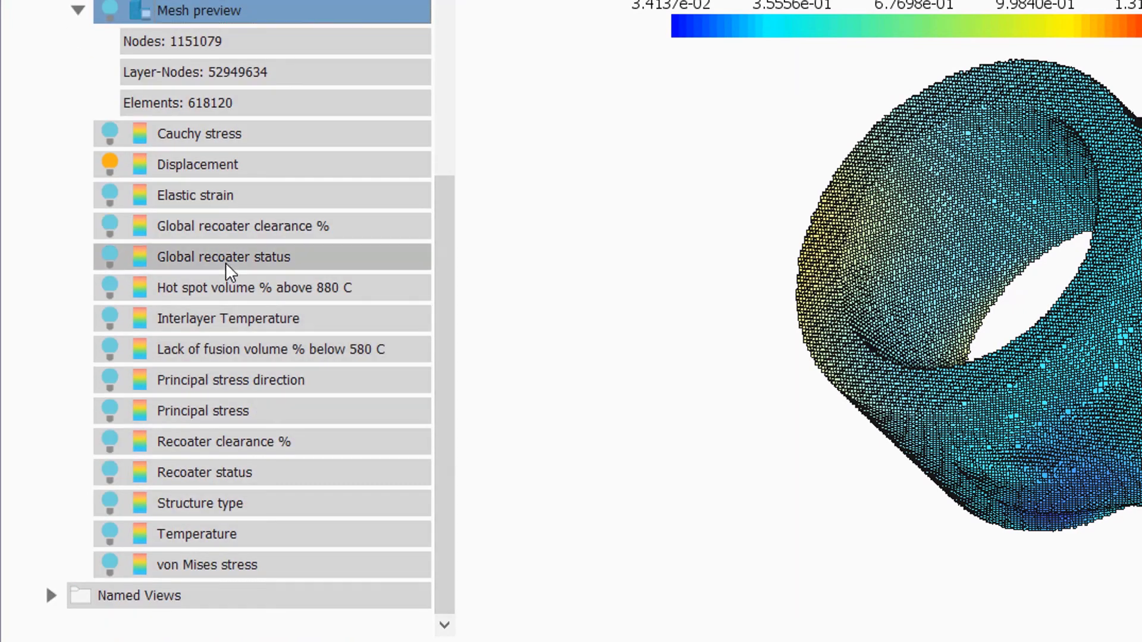